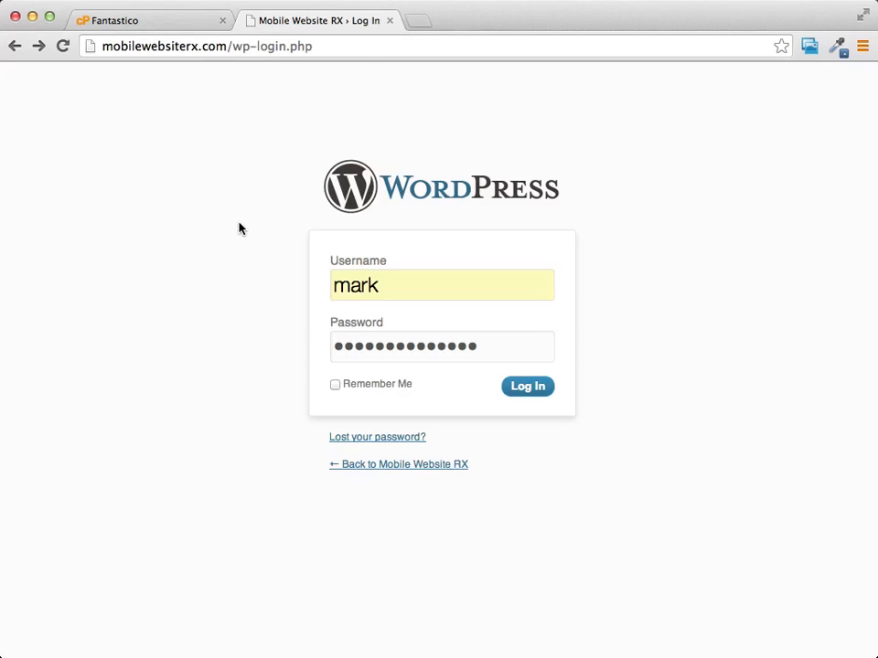
- Check the admin credentials on the Fantastico installation page and log in to the WordPress admin area with the prefilled account details
{"action": "left_click", "coordinate": [173, 22]}
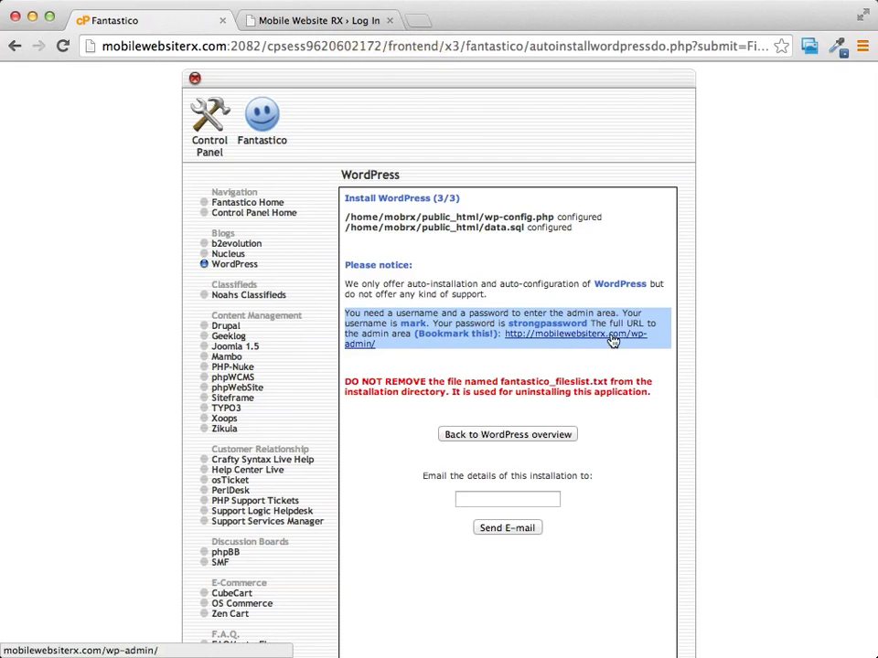
{"action": "left_click", "coordinate": [314, 25]}
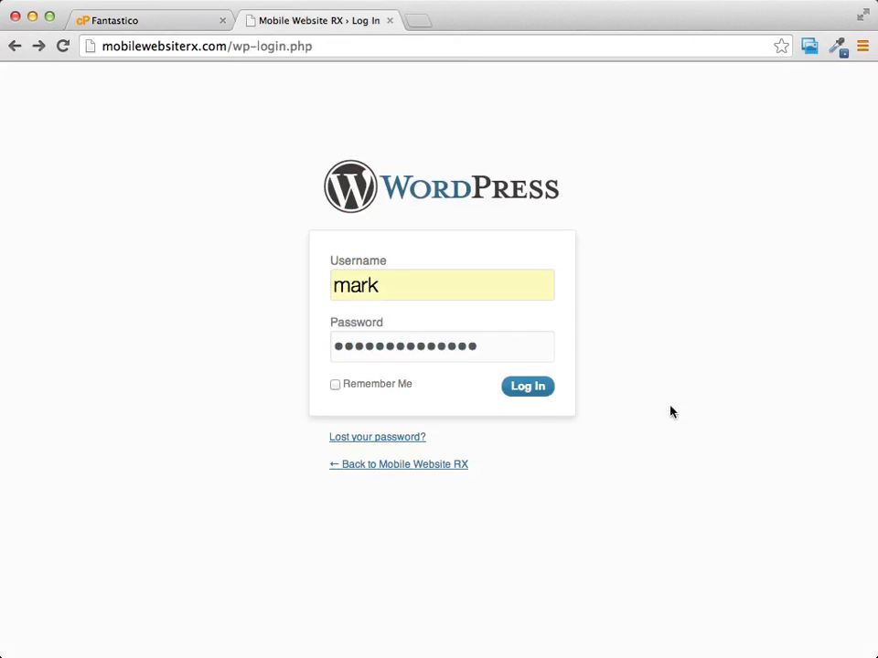
{"action": "left_click", "coordinate": [523, 391]}
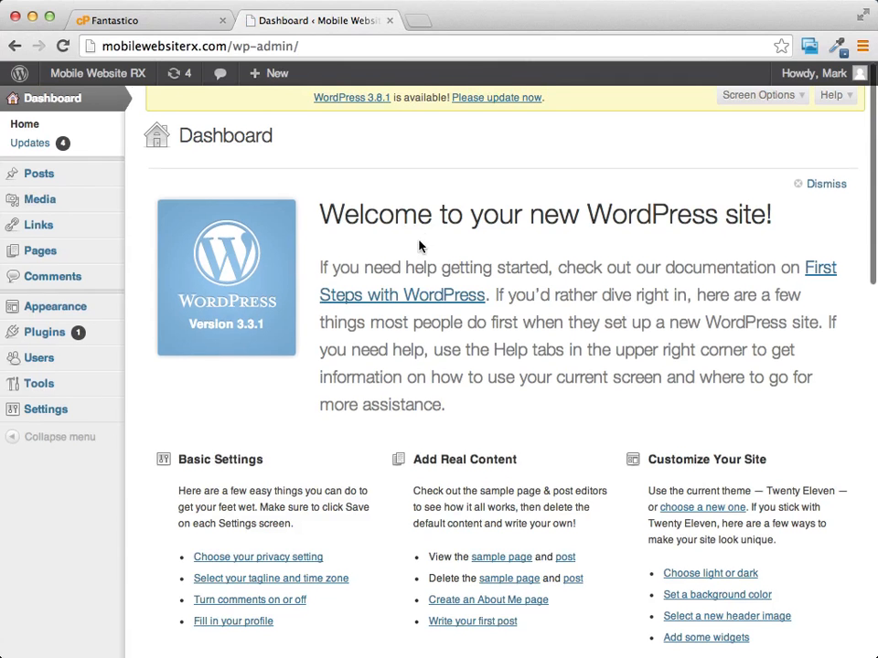
- Update WordPress to version 3.8.1 automatically from the update notice on the dashboard
{"action": "scroll", "coordinate": [466, 372], "scroll_direction": "down", "scroll_amount": 1}
{"action": "scroll", "coordinate": [513, 302], "scroll_direction": "up", "scroll_amount": 1}
{"action": "scroll", "coordinate": [512, 301], "scroll_direction": "down", "scroll_amount": 2}
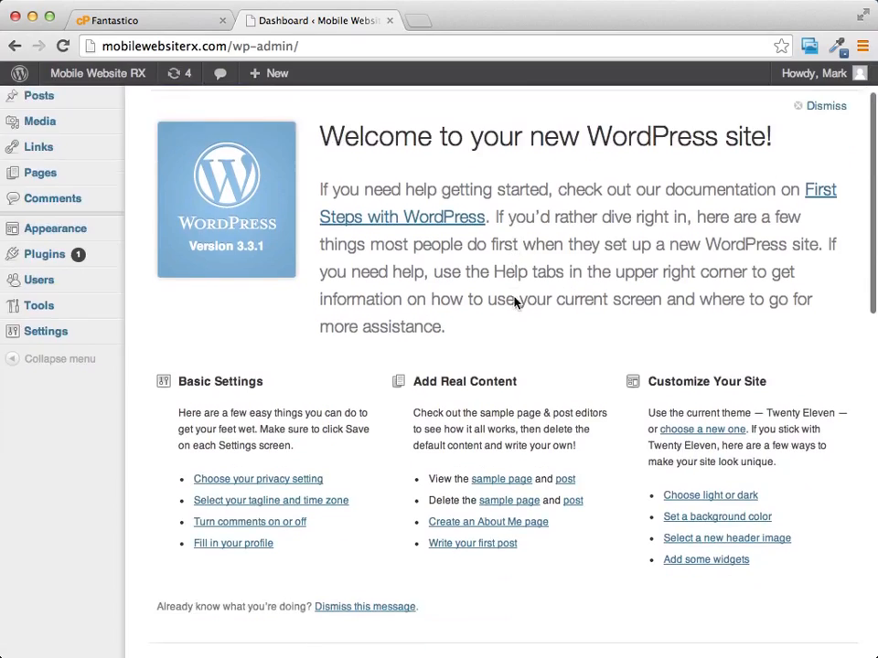
{"action": "scroll", "coordinate": [515, 298], "scroll_direction": "up", "scroll_amount": 2}
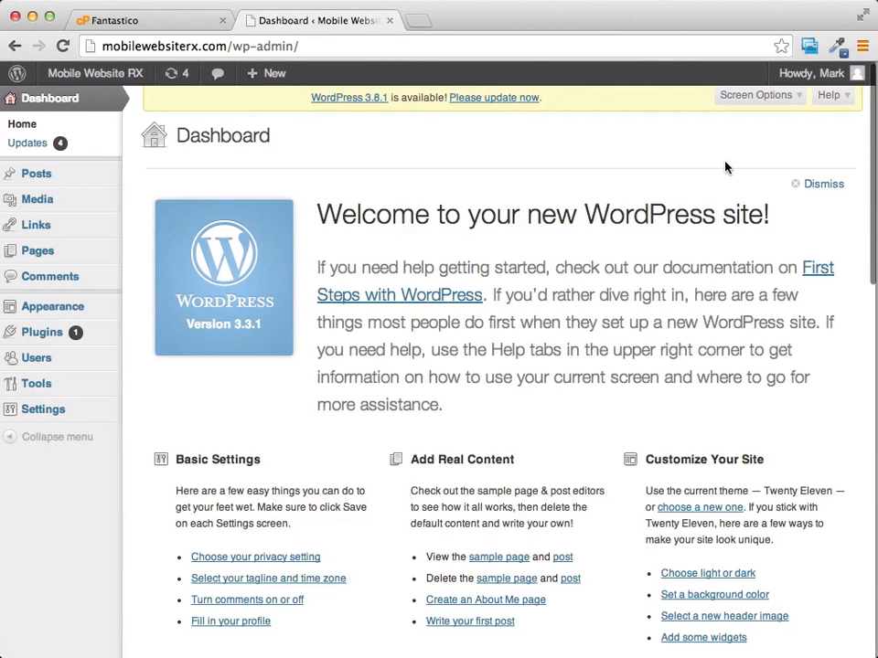
{"action": "left_click", "coordinate": [502, 98]}
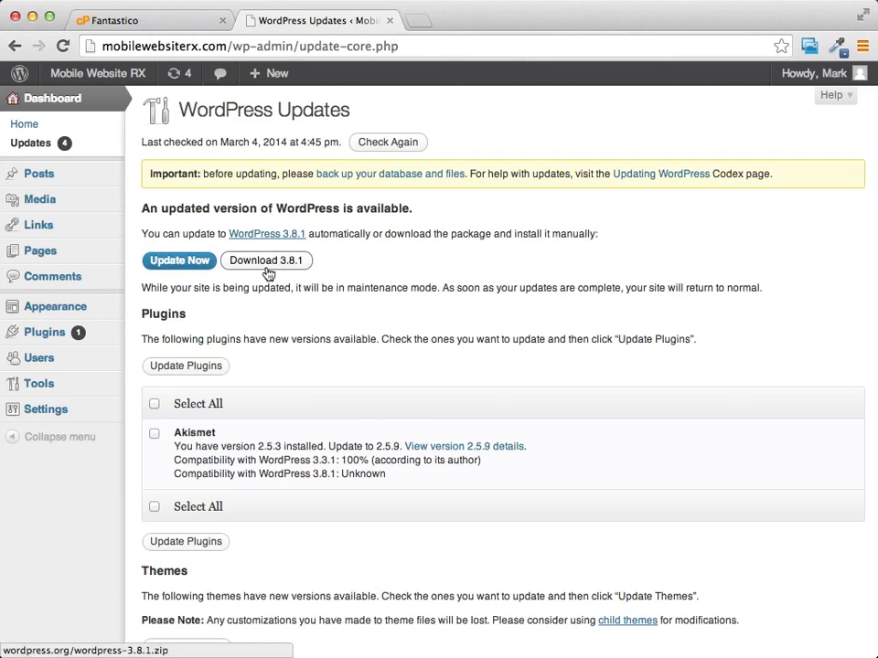
{"action": "left_click", "coordinate": [162, 264]}
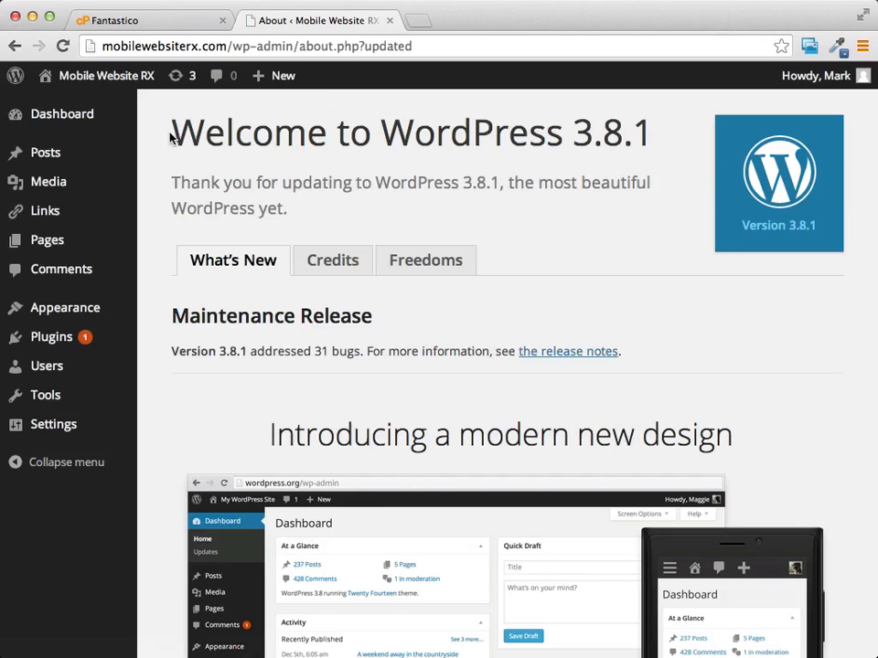
{"action": "left_click_drag", "start_coordinate": [173, 131], "coordinate": [646, 135]}
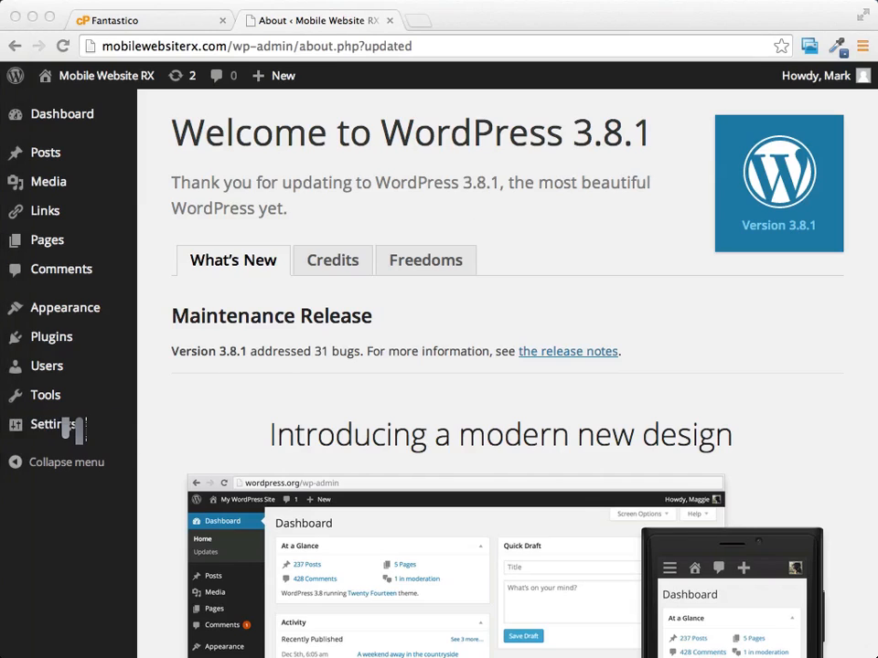
- Set the site's permalink structure to Post name in the Permalink settings and save the changes
{"action": "mouse_move", "coordinate": [43, 433]}
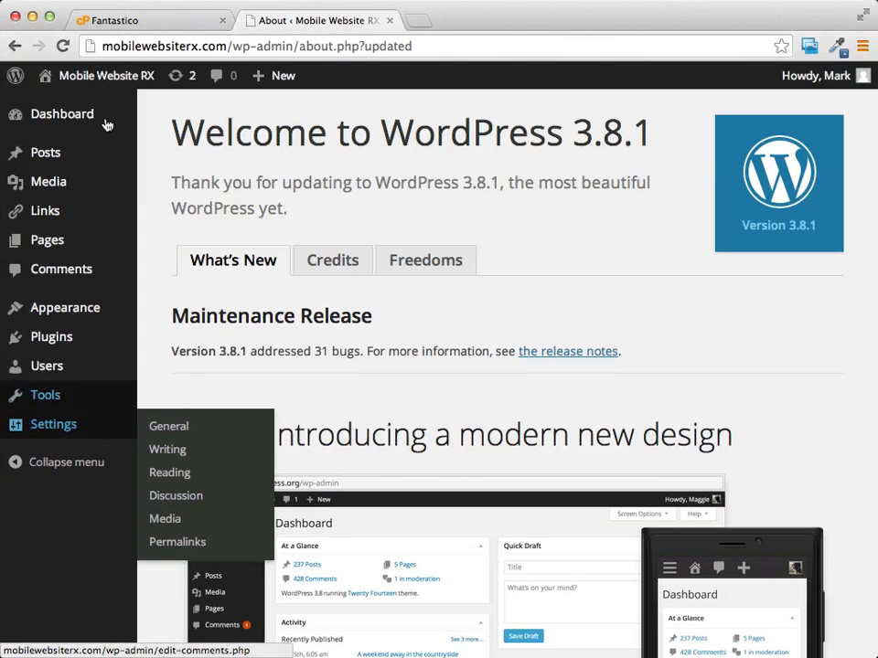
{"action": "mouse_move", "coordinate": [43, 115]}
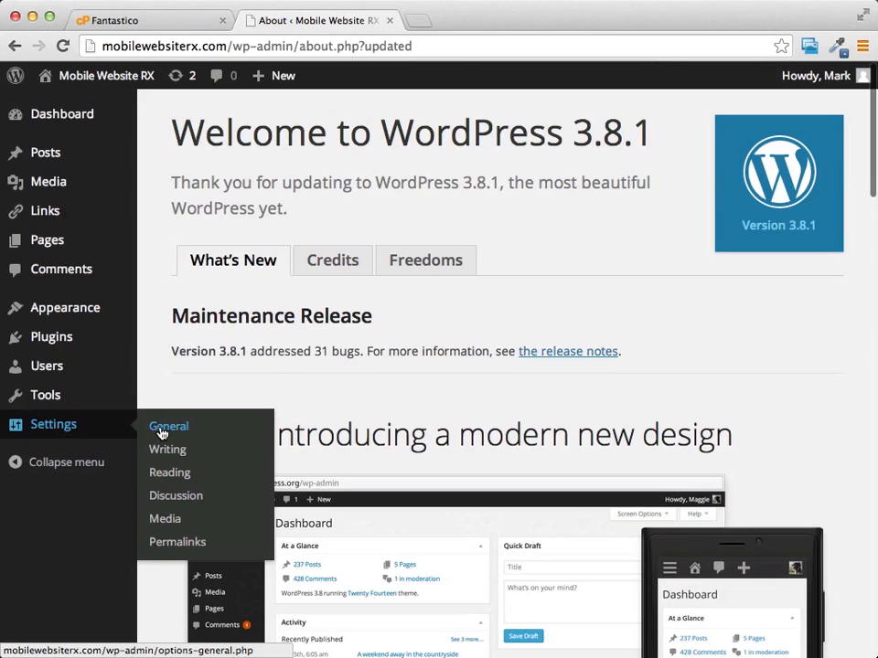
{"action": "left_click", "coordinate": [168, 545]}
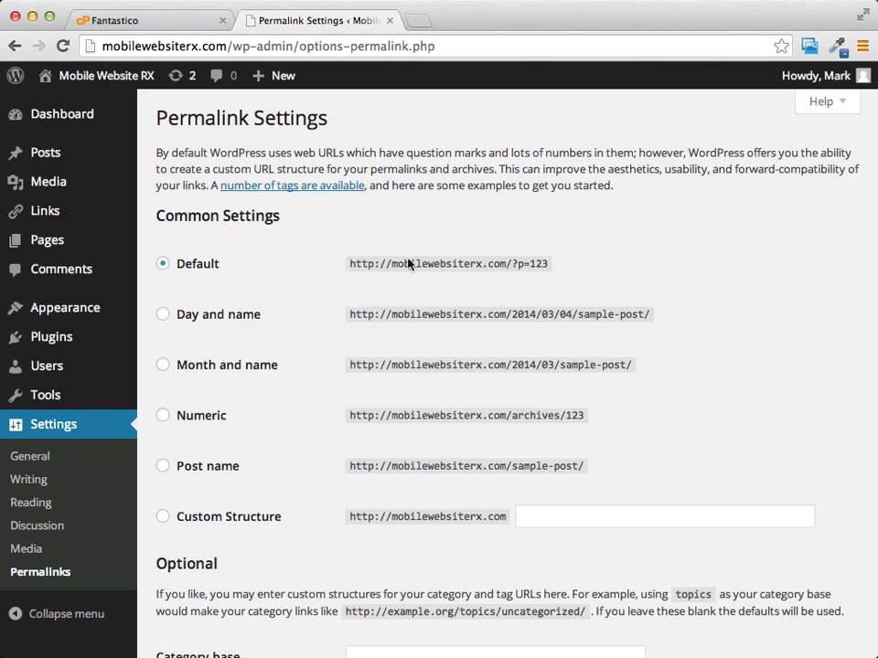
{"action": "left_click_drag", "start_coordinate": [506, 263], "coordinate": [581, 263]}
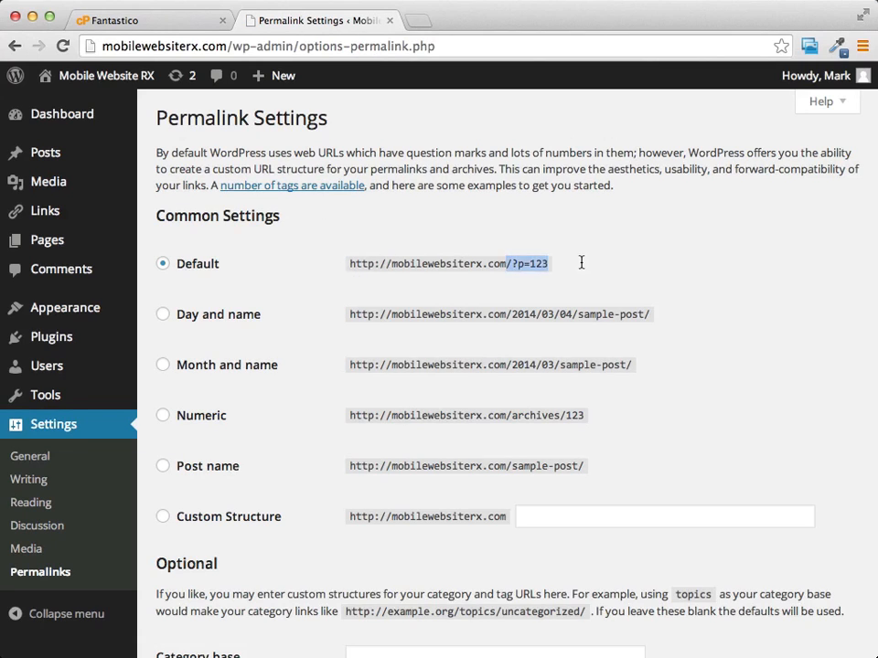
{"action": "left_click", "coordinate": [559, 266]}
{"action": "left_click_drag", "start_coordinate": [507, 263], "coordinate": [568, 262]}
{"action": "left_click", "coordinate": [164, 468]}
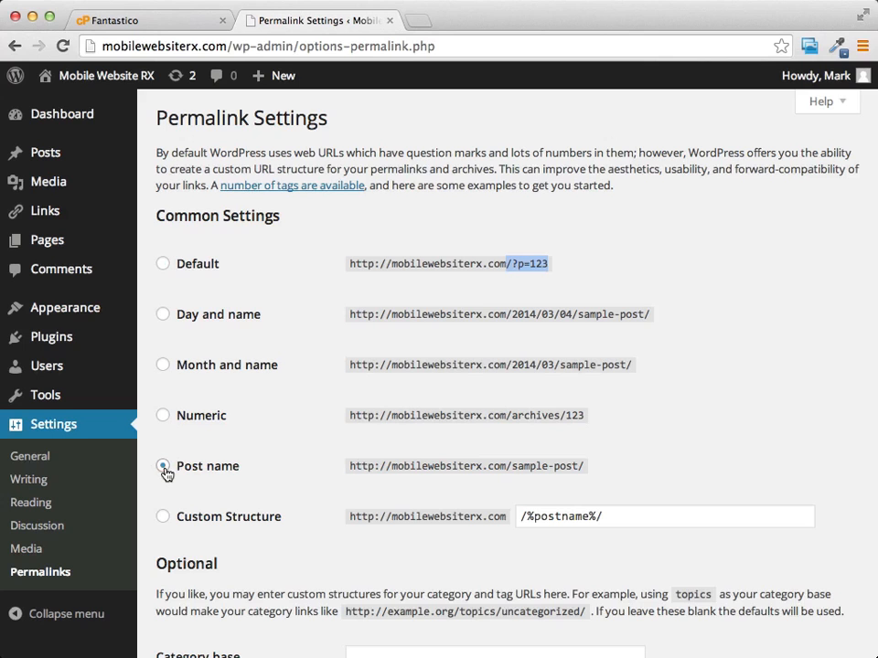
{"action": "scroll", "coordinate": [682, 253], "scroll_direction": "down", "scroll_amount": 5}
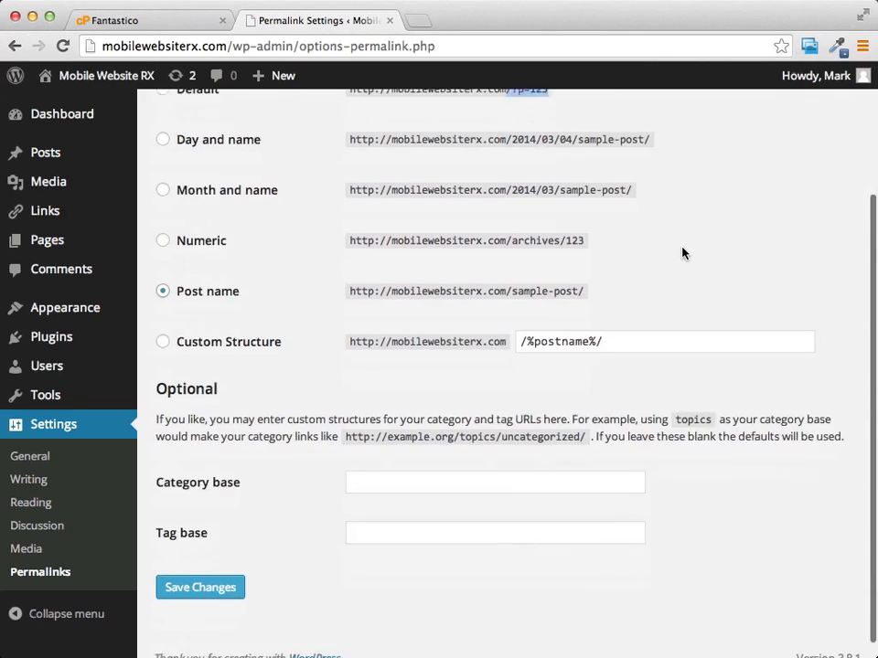
{"action": "scroll", "coordinate": [682, 254], "scroll_direction": "up", "scroll_amount": 2}
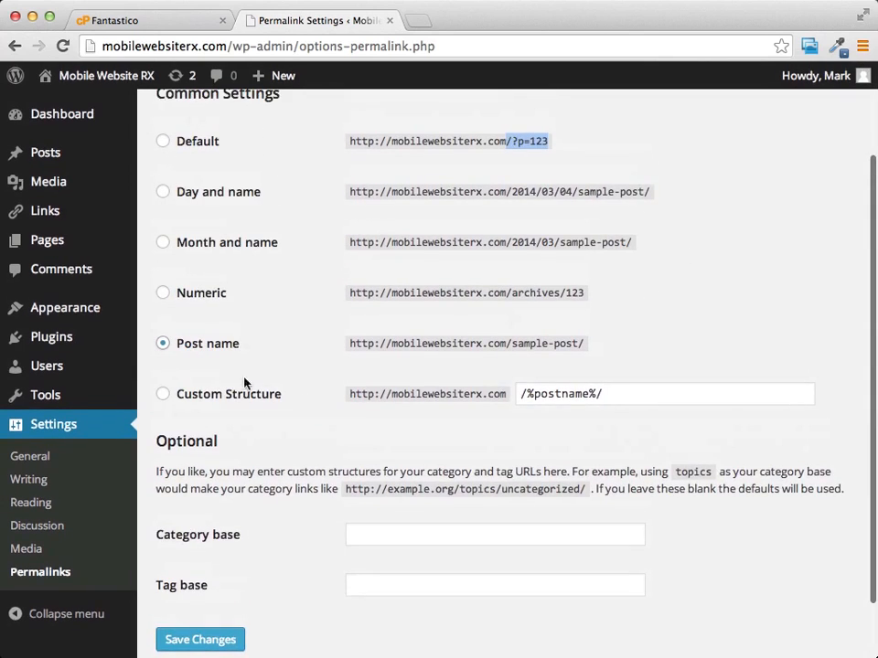
{"action": "scroll", "coordinate": [237, 379], "scroll_direction": "down", "scroll_amount": 2}
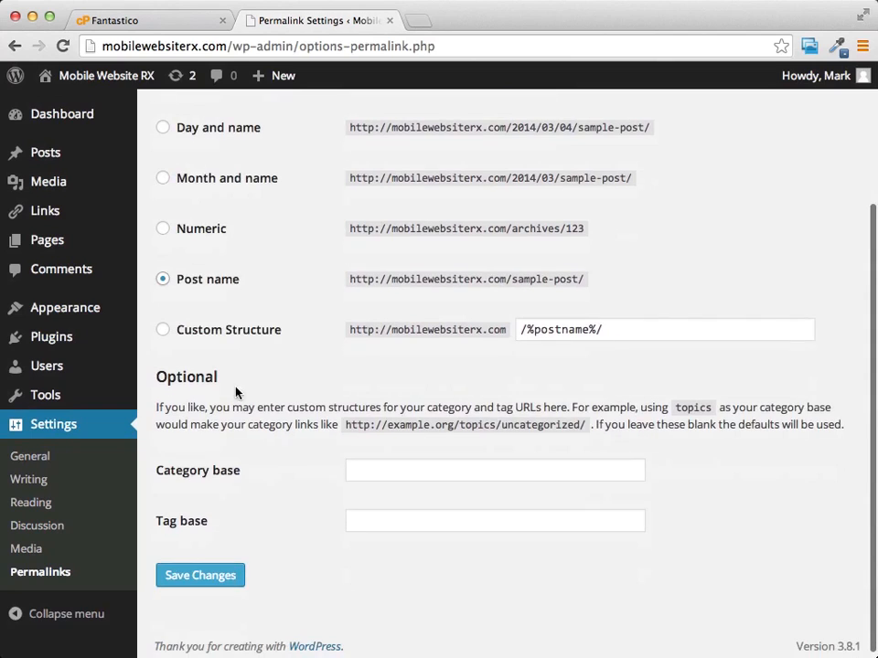
{"action": "left_click", "coordinate": [190, 578]}
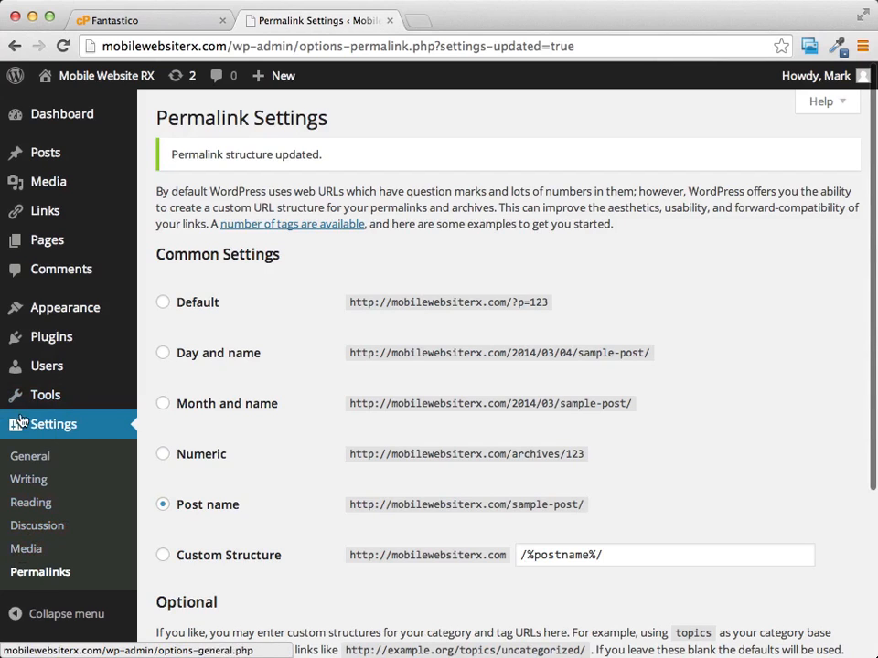
- Disable "Allow people to post comments on new articles" in the Discussion settings and save the changes
{"action": "left_click", "coordinate": [32, 528]}
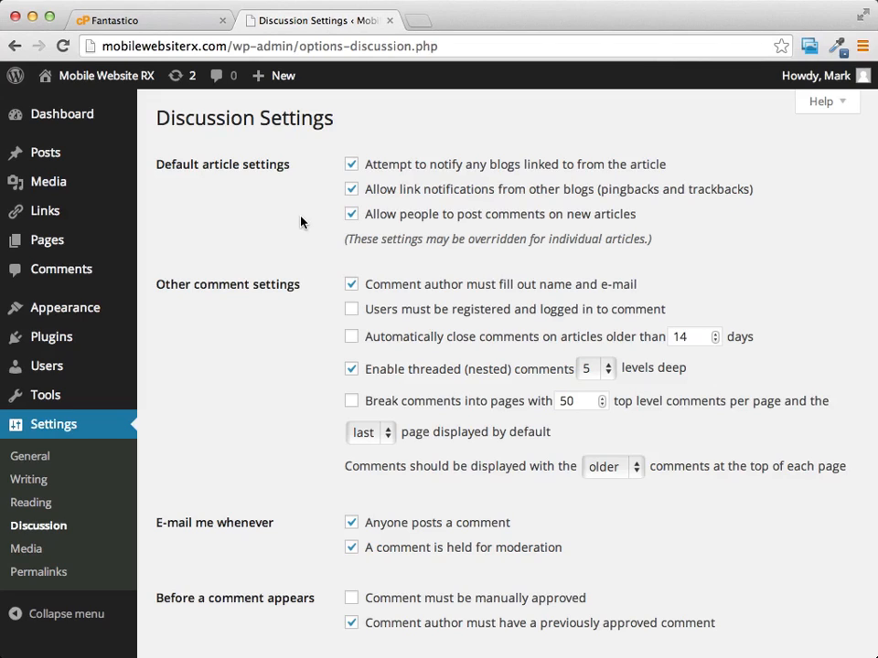
{"action": "left_click", "coordinate": [352, 215]}
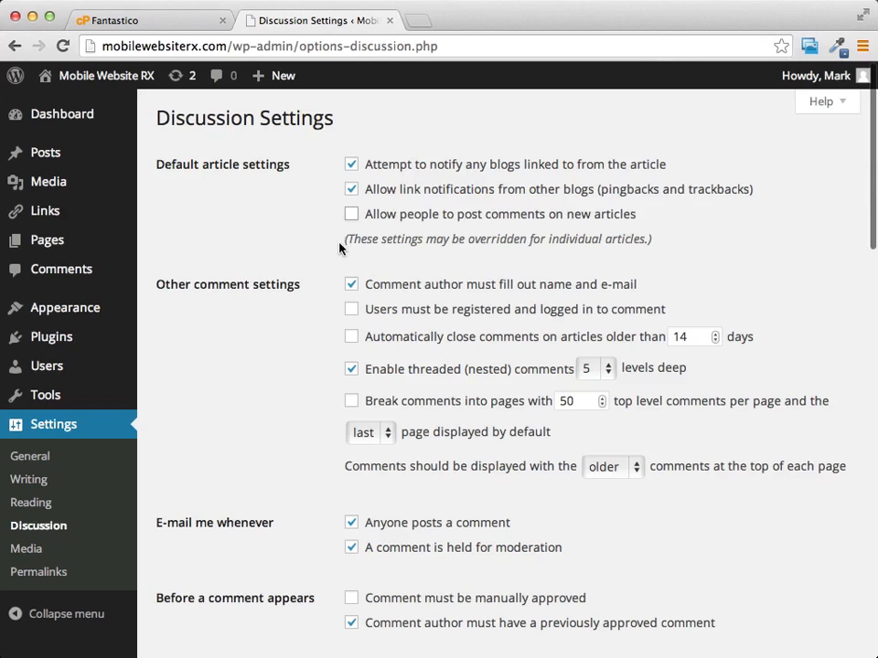
{"action": "left_click_drag", "start_coordinate": [343, 244], "coordinate": [659, 243]}
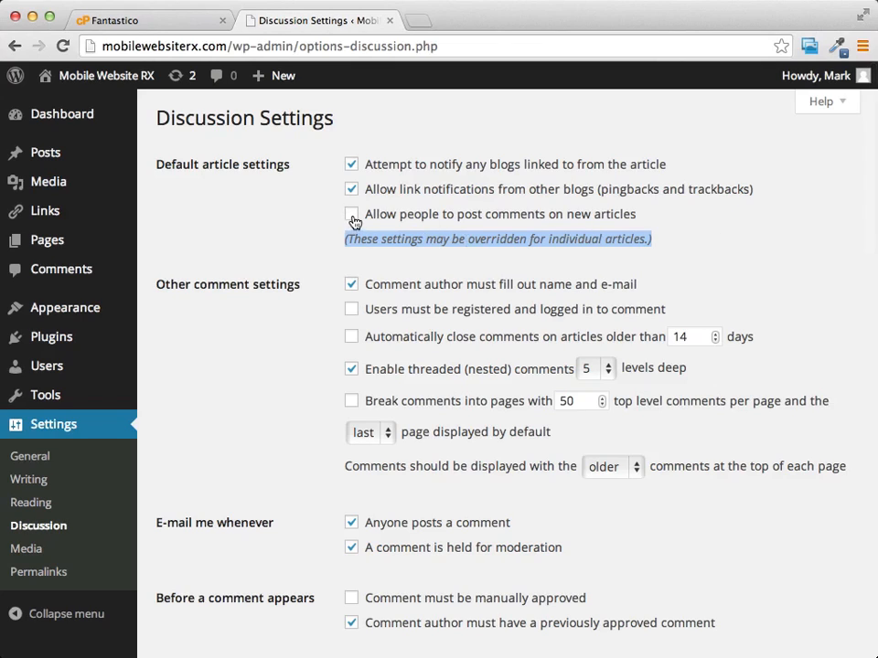
{"action": "scroll", "coordinate": [680, 223], "scroll_direction": "down", "scroll_amount": 3}
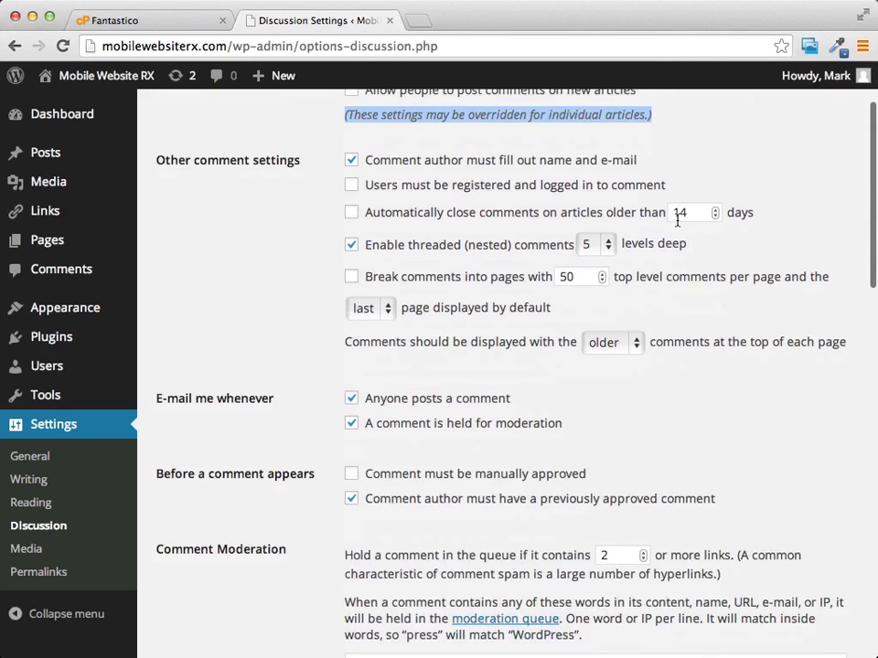
{"action": "scroll", "coordinate": [287, 161], "scroll_direction": "down", "scroll_amount": 7}
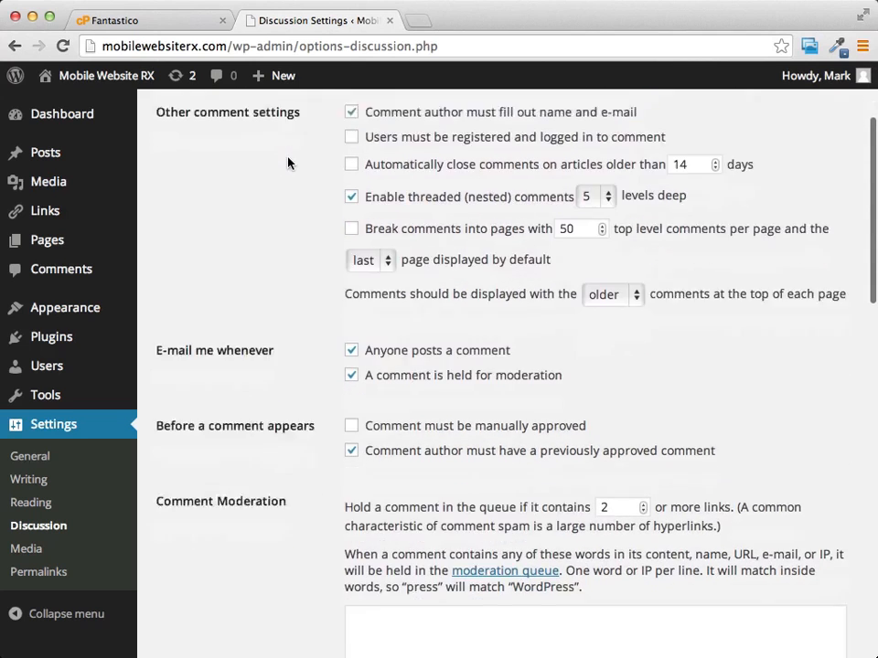
{"action": "scroll", "coordinate": [376, 391], "scroll_direction": "down", "scroll_amount": 18}
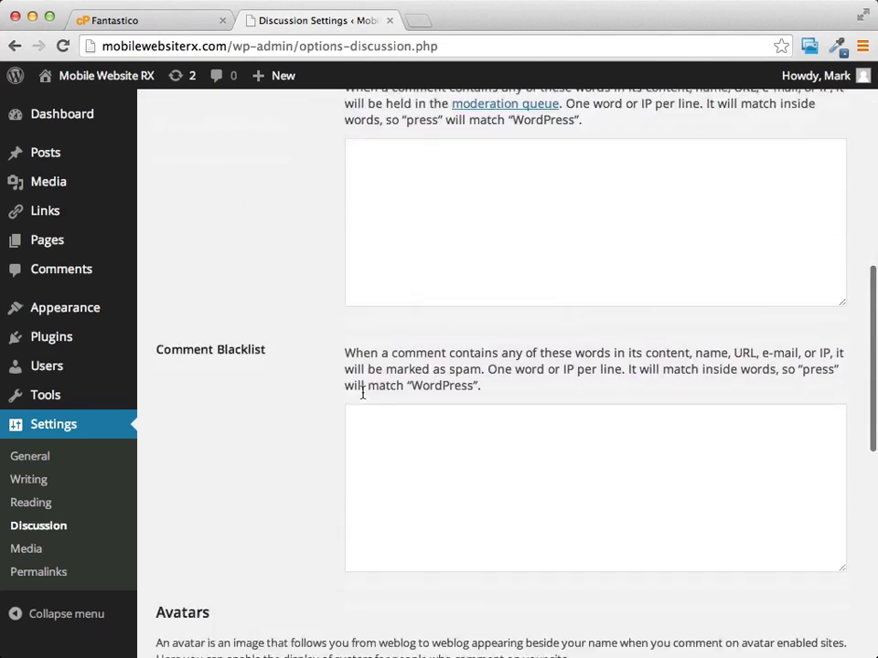
{"action": "scroll", "coordinate": [362, 395], "scroll_direction": "down", "scroll_amount": 2}
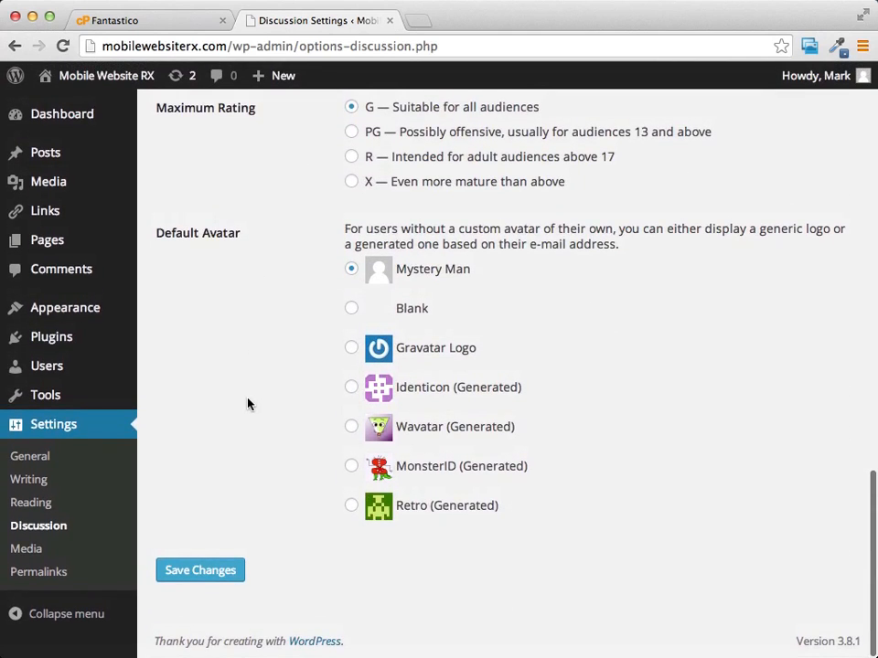
{"action": "left_click", "coordinate": [217, 577]}
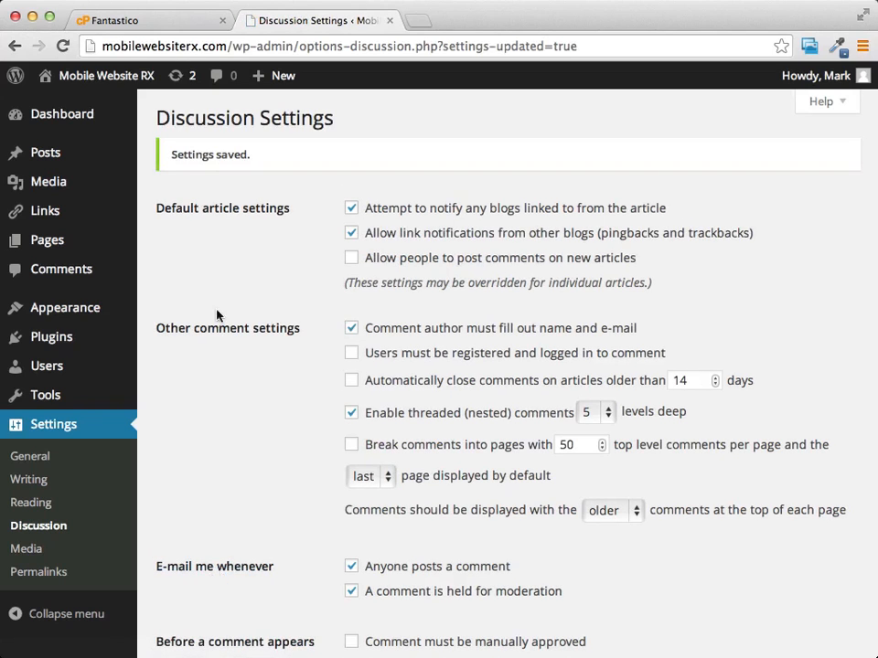
{"action": "scroll", "coordinate": [234, 269], "scroll_direction": "down", "scroll_amount": 5}
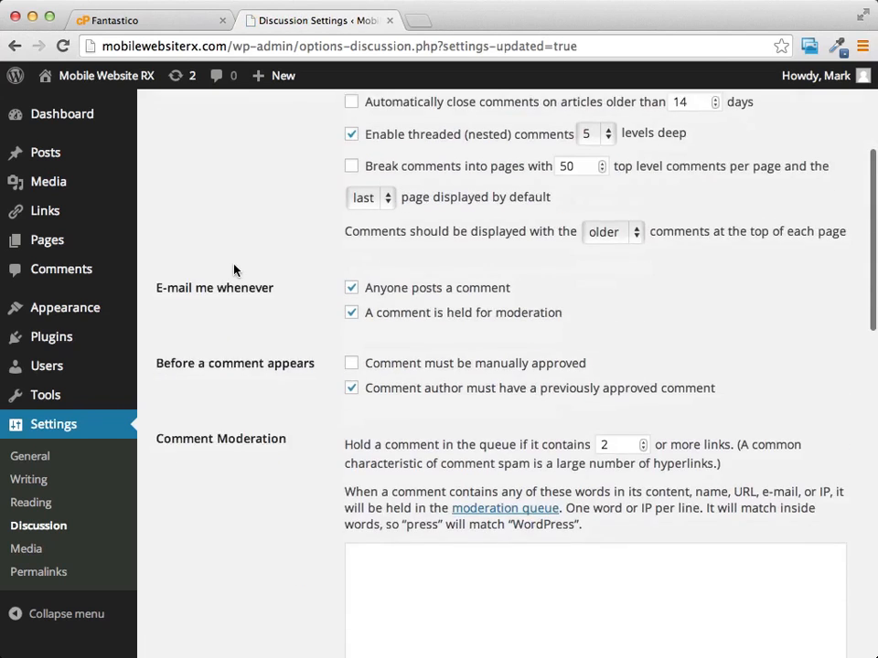
{"action": "scroll", "coordinate": [234, 269], "scroll_direction": "up", "scroll_amount": 5}
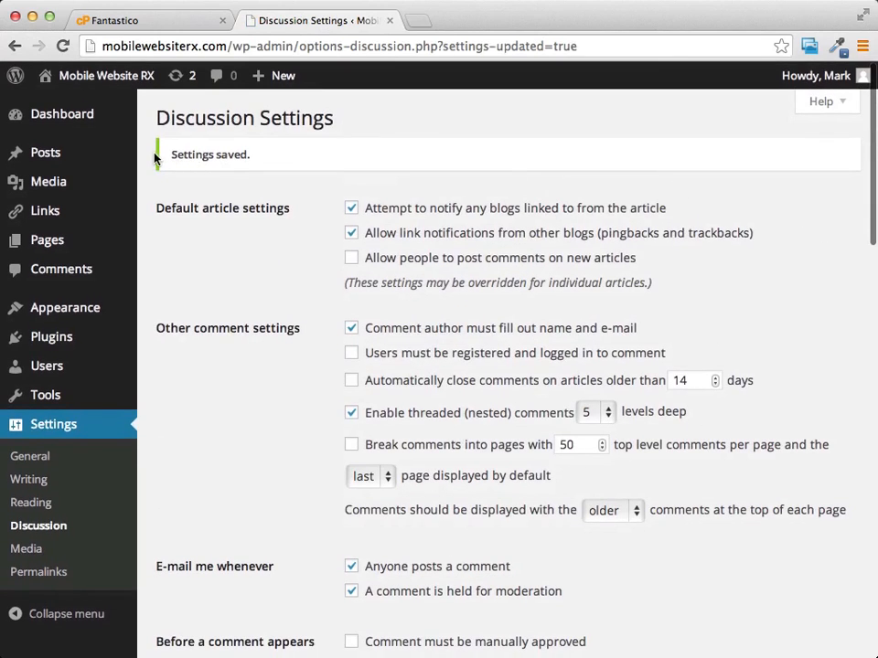
{"action": "left_click_drag", "start_coordinate": [155, 159], "coordinate": [285, 153]}
{"action": "left_click", "coordinate": [259, 162]}
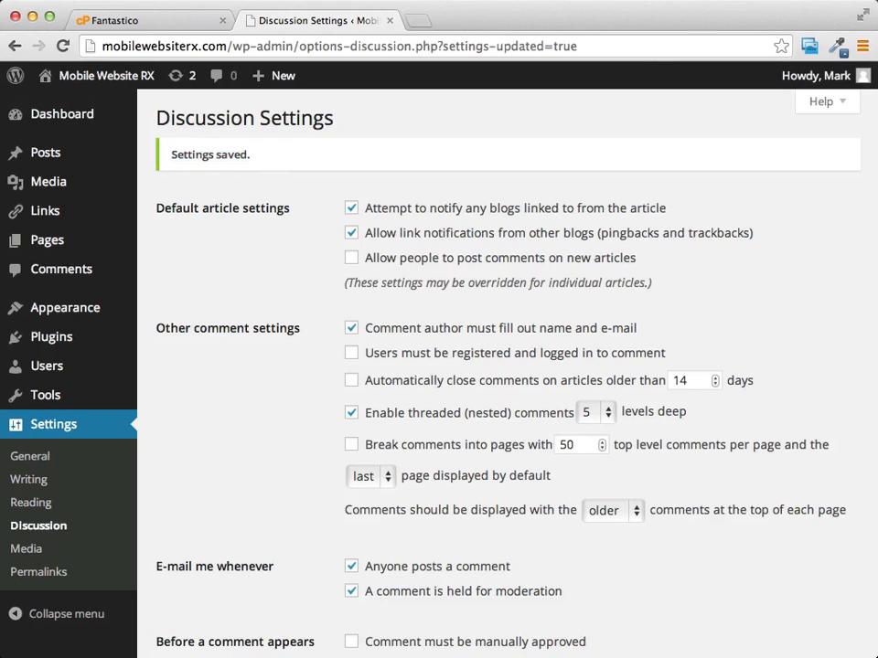
{"action": "left_click", "coordinate": [41, 525]}
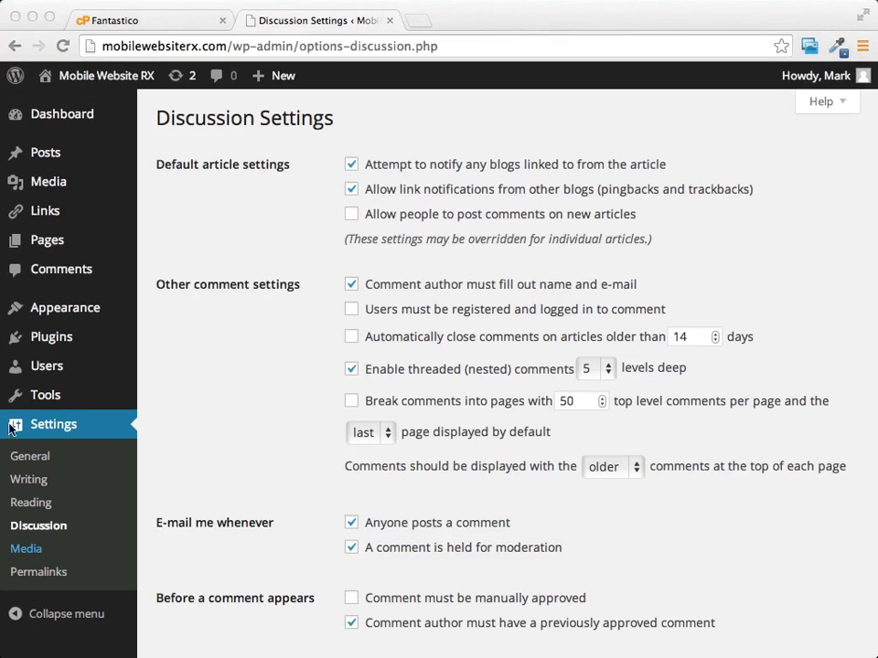
- Try using Sample Page as the static front page in the Reading settings, and switch back to displaying the latest posts
{"action": "left_click", "coordinate": [33, 512]}
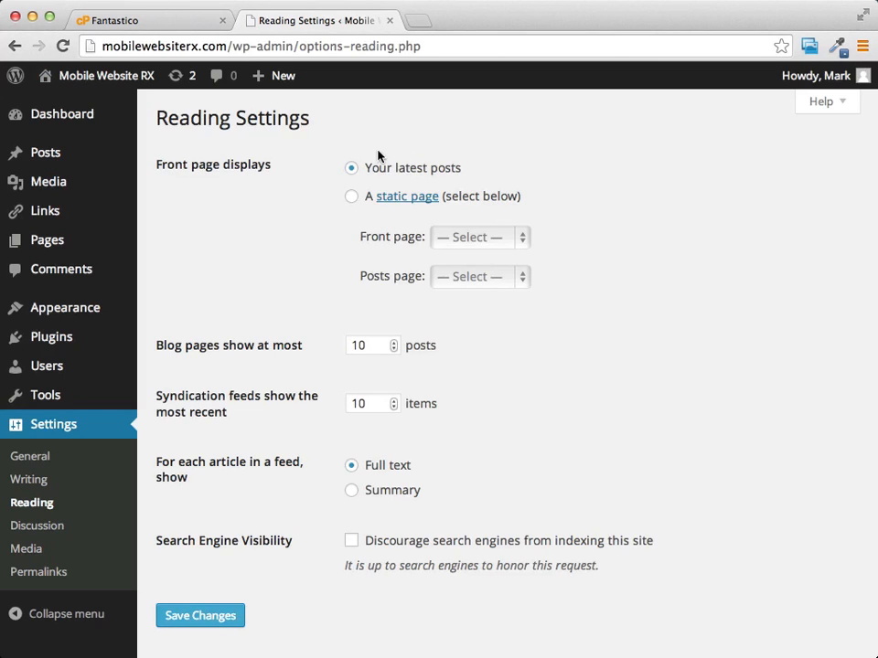
{"action": "left_click", "coordinate": [351, 197]}
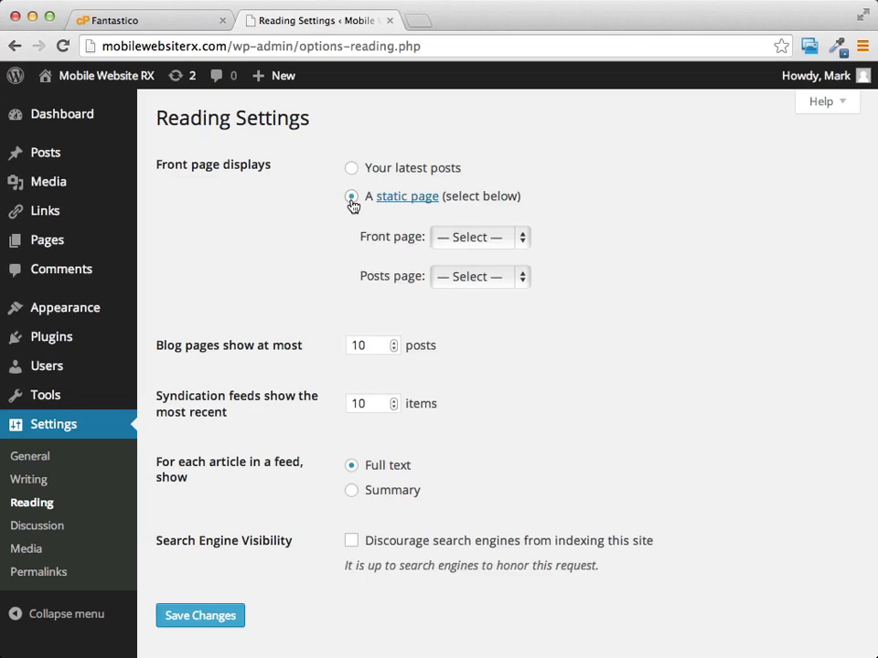
{"action": "left_click", "coordinate": [521, 237]}
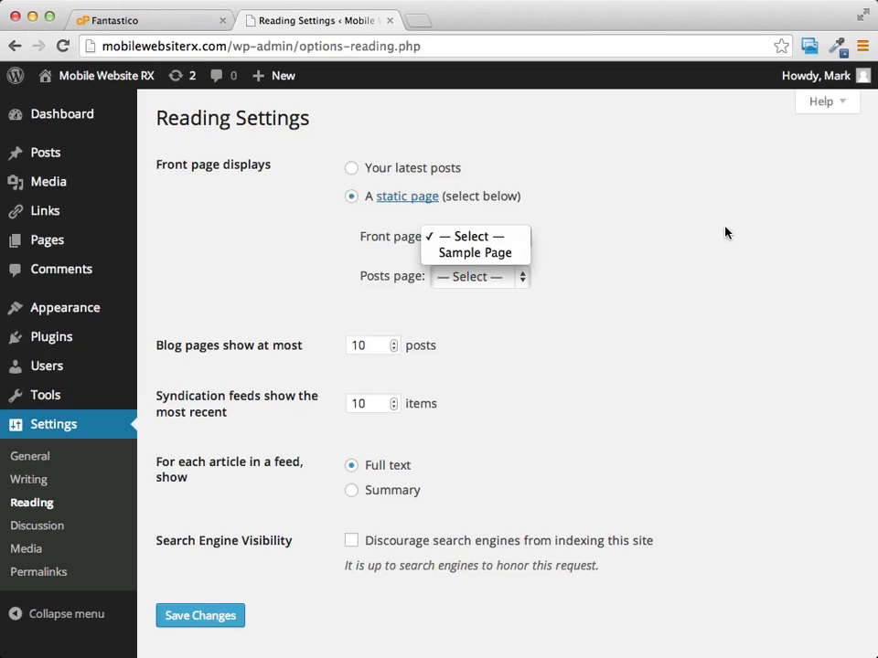
{"action": "left_click", "coordinate": [491, 254]}
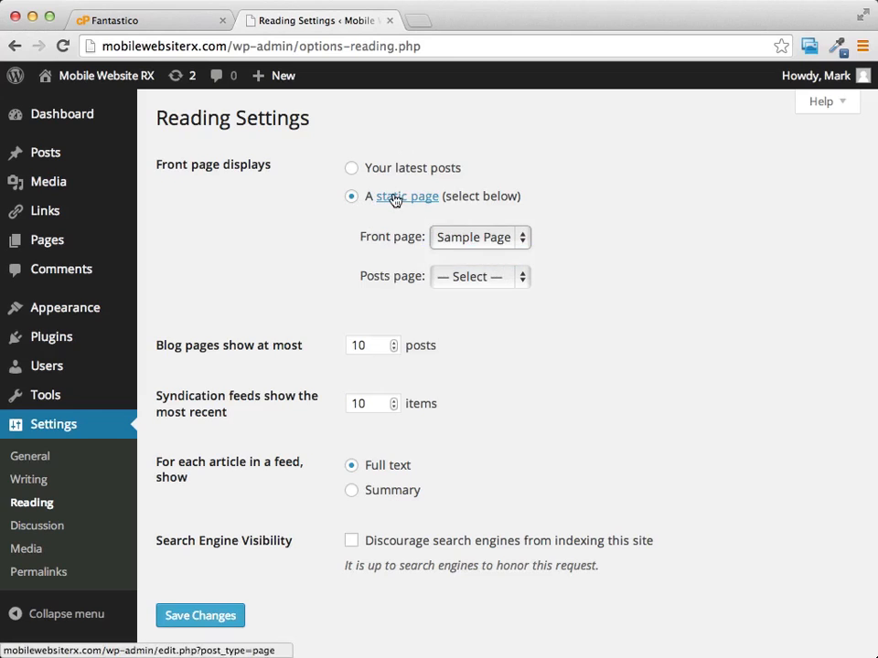
{"action": "left_click", "coordinate": [351, 169]}
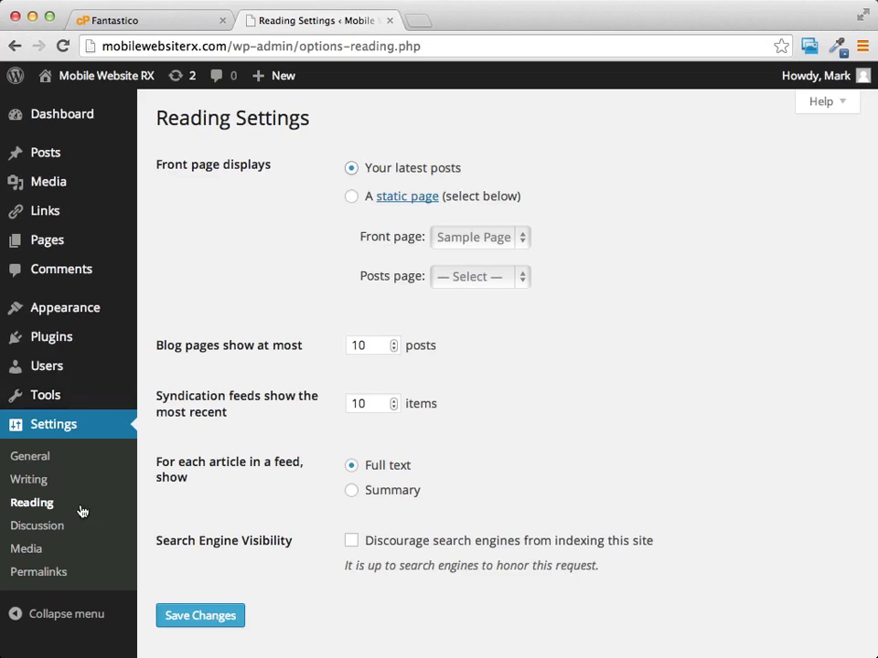
- Open the Writing settings to review the formatting and default post options
{"action": "left_click", "coordinate": [29, 482]}
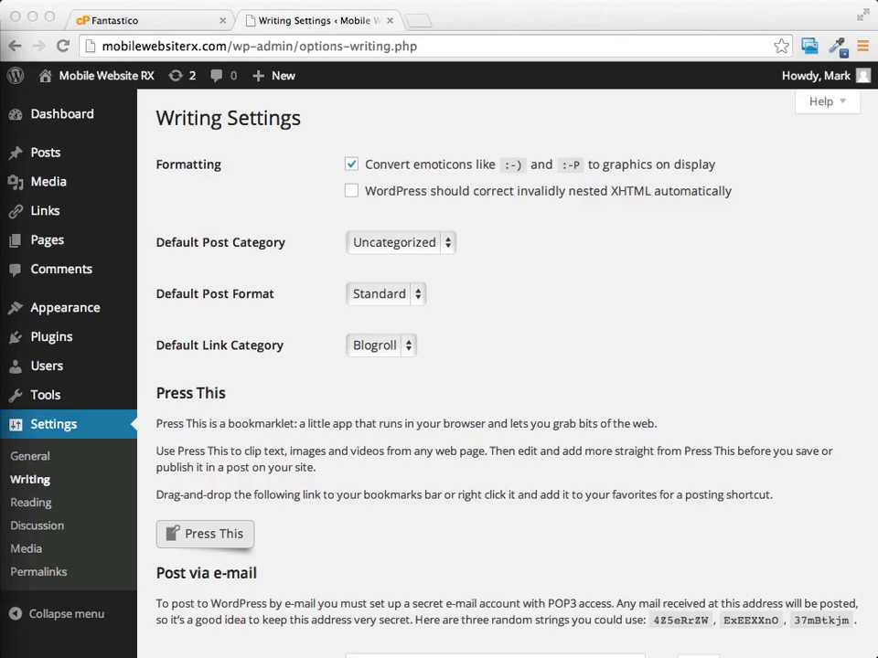
- Open the General settings and review the site title and tagline
{"action": "left_click", "coordinate": [36, 461]}
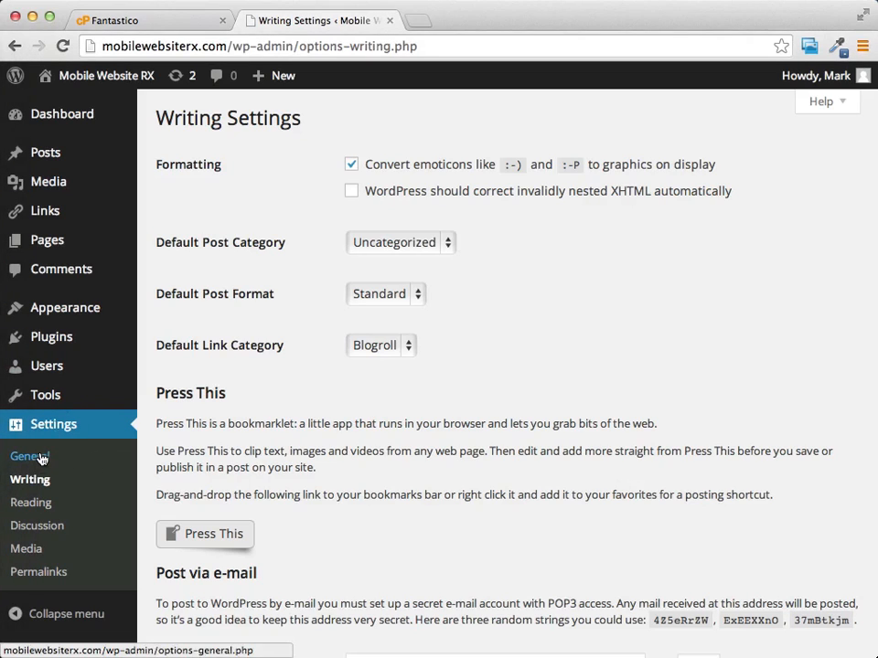
{"action": "left_click", "coordinate": [32, 460]}
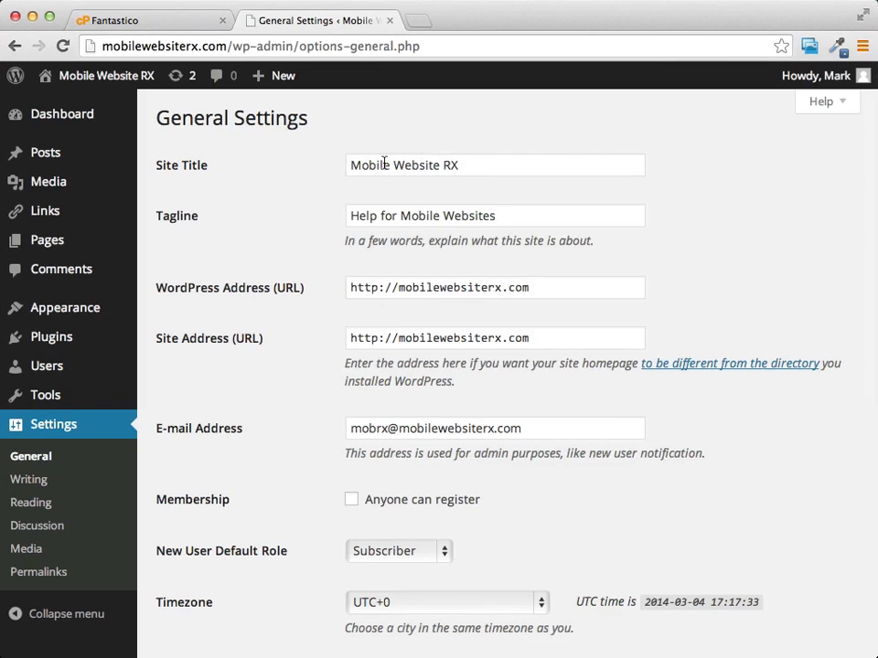
{"action": "left_click_drag", "start_coordinate": [350, 165], "coordinate": [482, 166]}
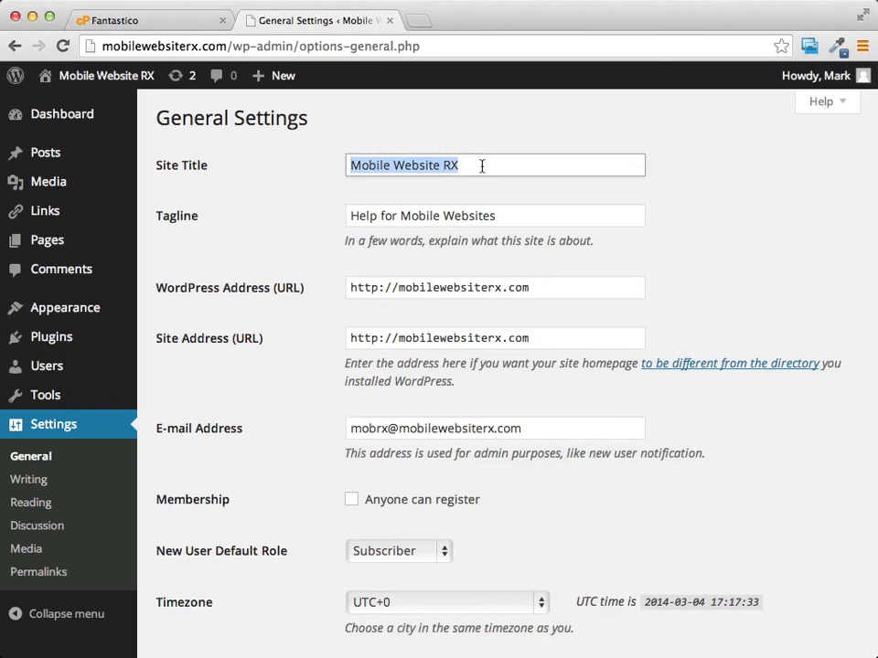
{"action": "left_click", "coordinate": [470, 165]}
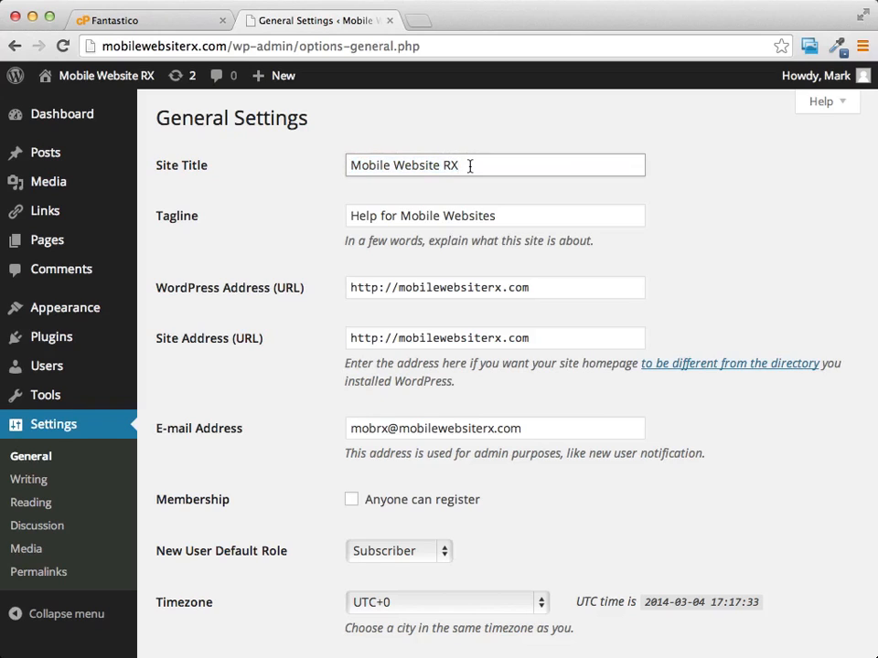
{"action": "left_click_drag", "start_coordinate": [348, 216], "coordinate": [520, 215]}
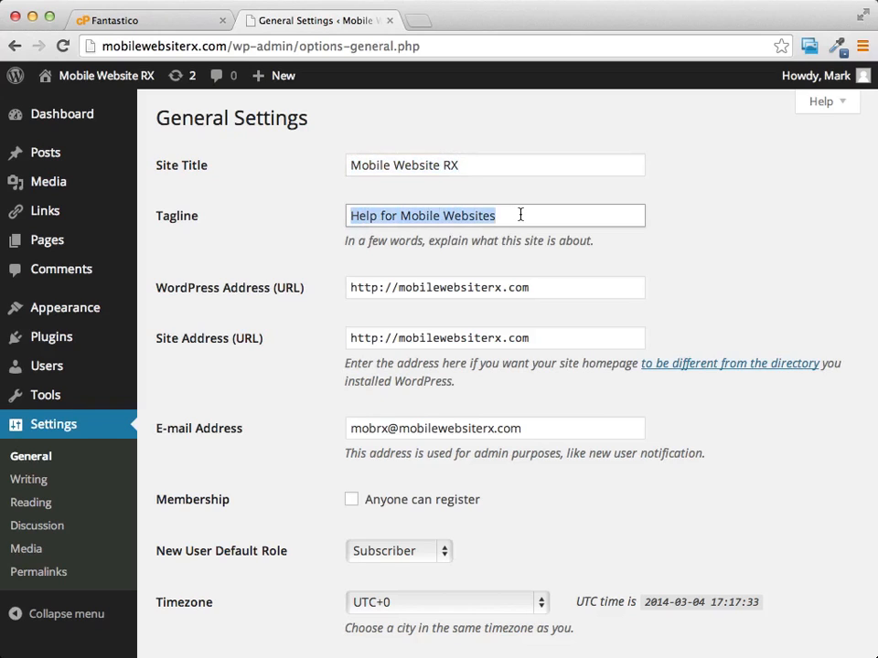
{"action": "left_click", "coordinate": [635, 203]}
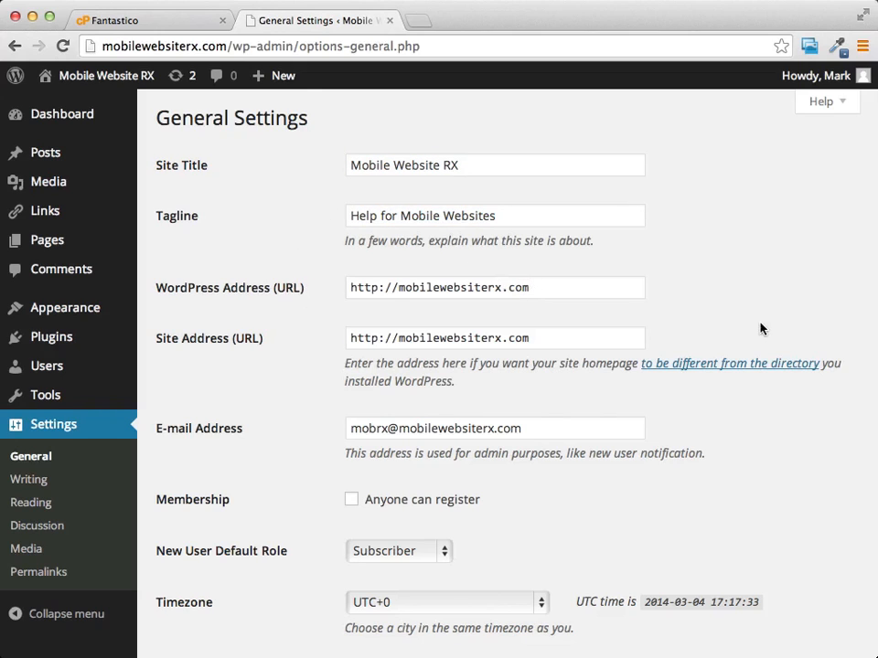
- Review the site addresses, admin e-mail address, membership and date format options in the General settings
{"action": "scroll", "coordinate": [695, 311], "scroll_direction": "down", "scroll_amount": 1}
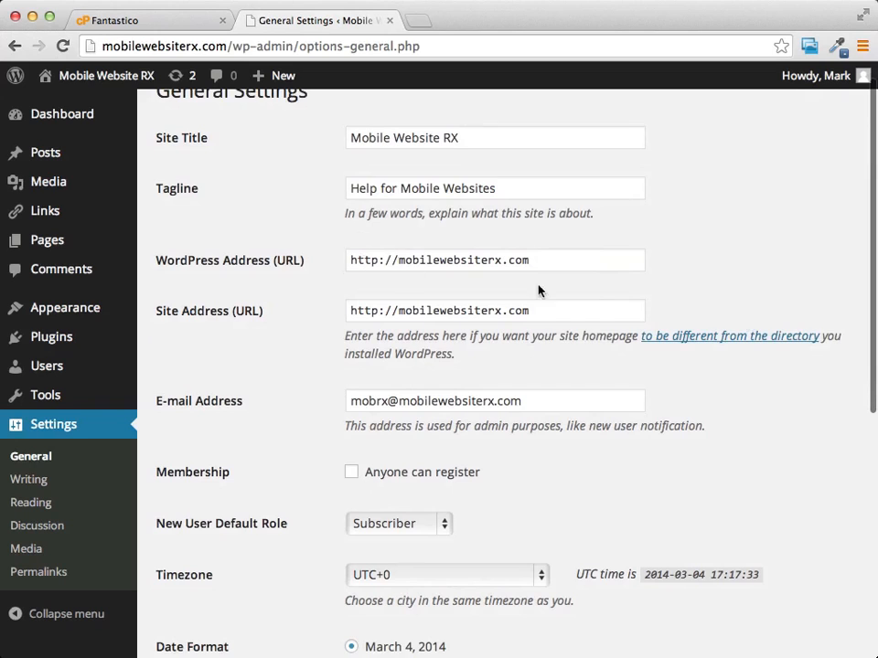
{"action": "scroll", "coordinate": [601, 282], "scroll_direction": "down", "scroll_amount": 3}
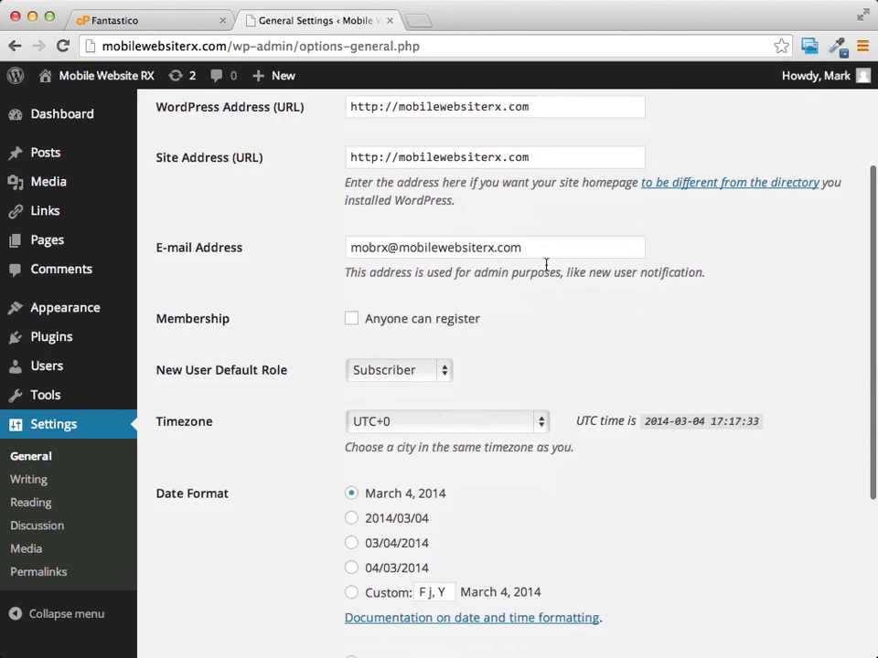
{"action": "left_click", "coordinate": [537, 249]}
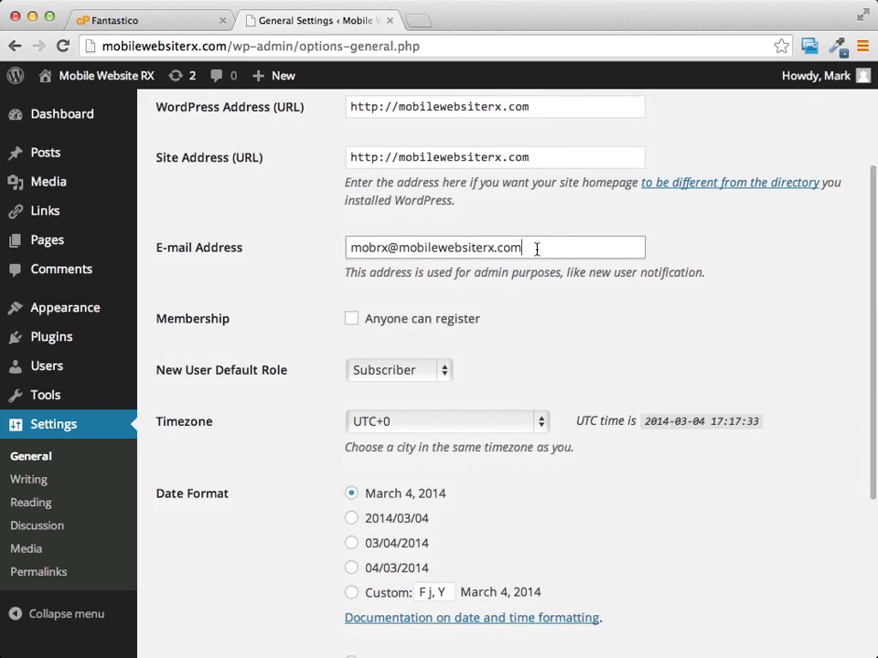
{"action": "left_click_drag", "start_coordinate": [546, 248], "coordinate": [343, 243]}
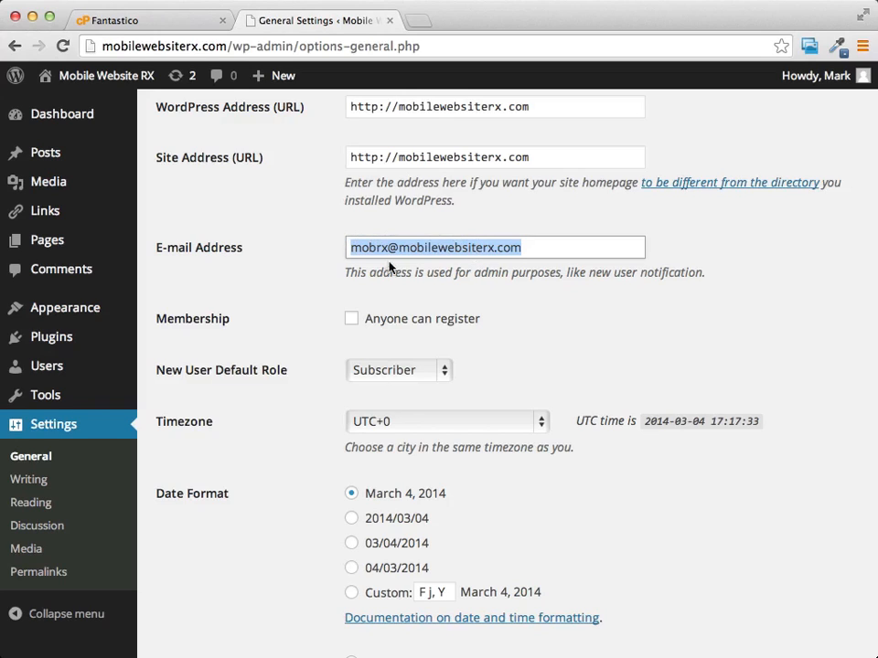
{"action": "scroll", "coordinate": [667, 338], "scroll_direction": "down", "scroll_amount": 3}
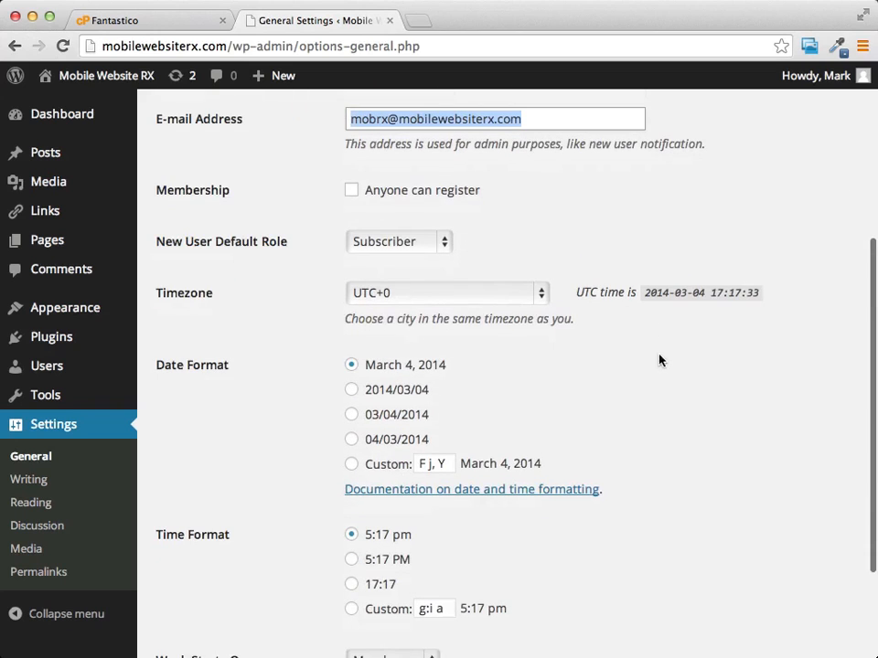
{"action": "scroll", "coordinate": [261, 300], "scroll_direction": "down", "scroll_amount": 3}
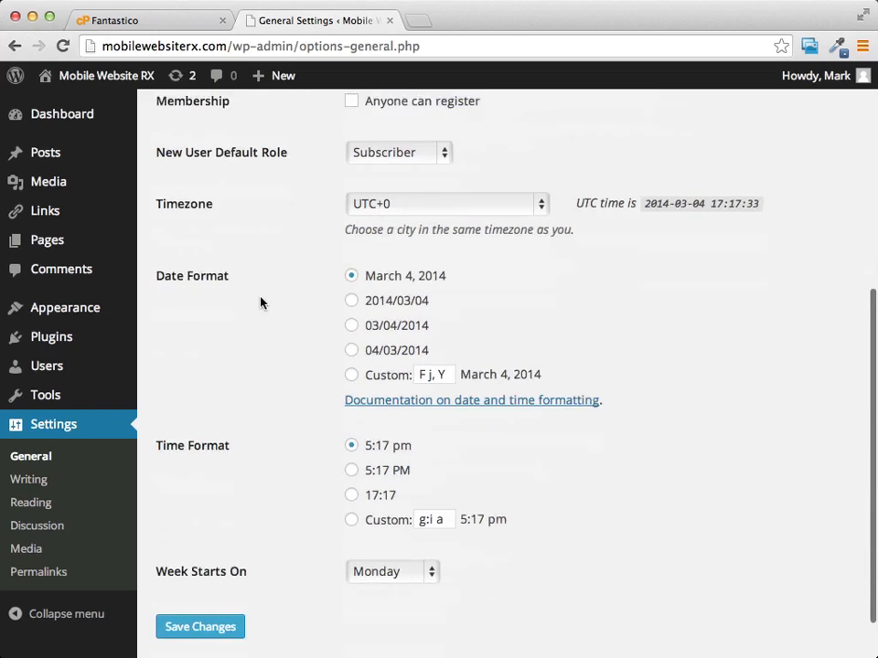
- Check the available choices for the site's timezone and for the day the week starts on
{"action": "left_click", "coordinate": [545, 199]}
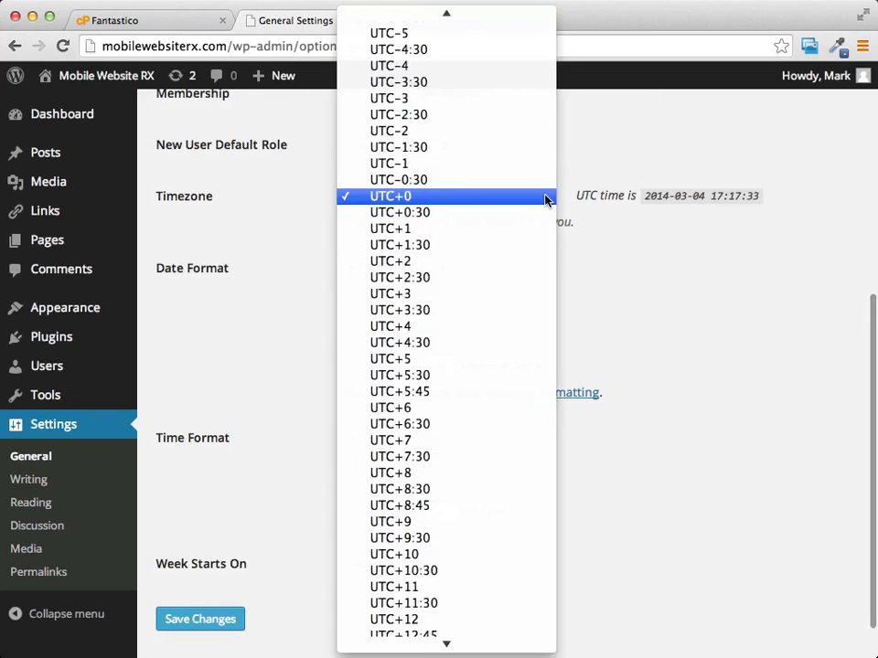
{"action": "left_click", "coordinate": [547, 198]}
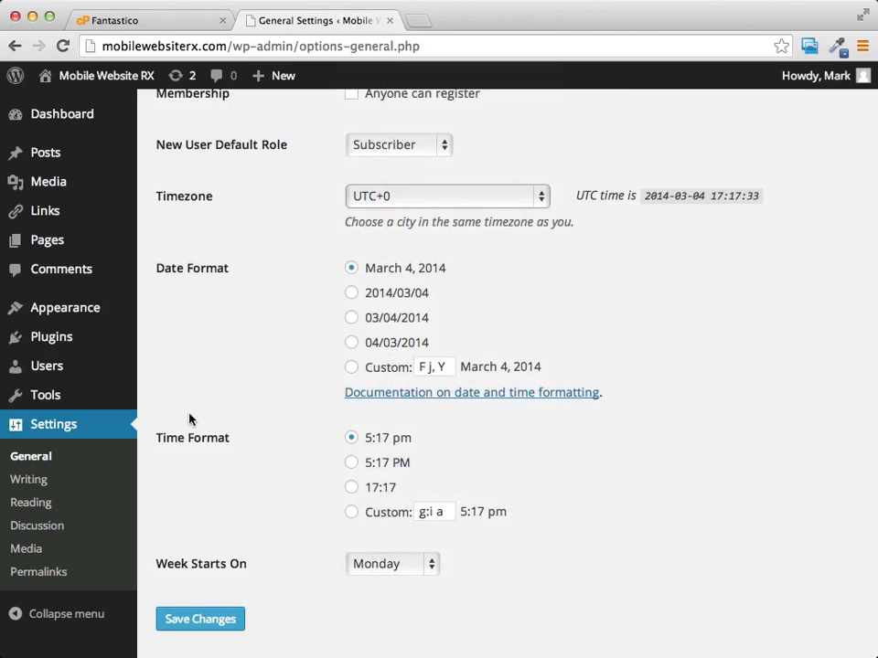
{"action": "scroll", "coordinate": [348, 368], "scroll_direction": "down", "scroll_amount": 1}
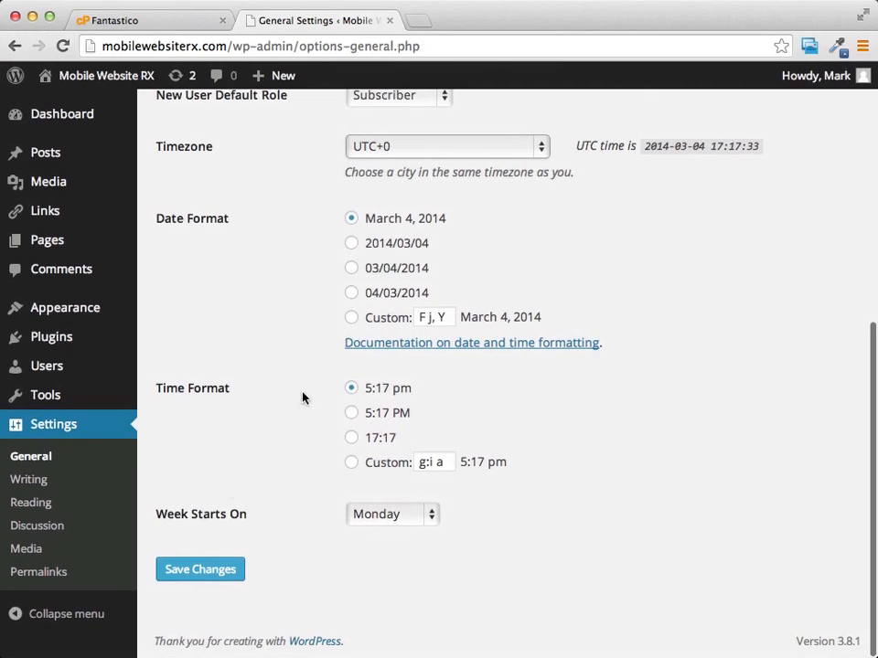
{"action": "left_click", "coordinate": [408, 516]}
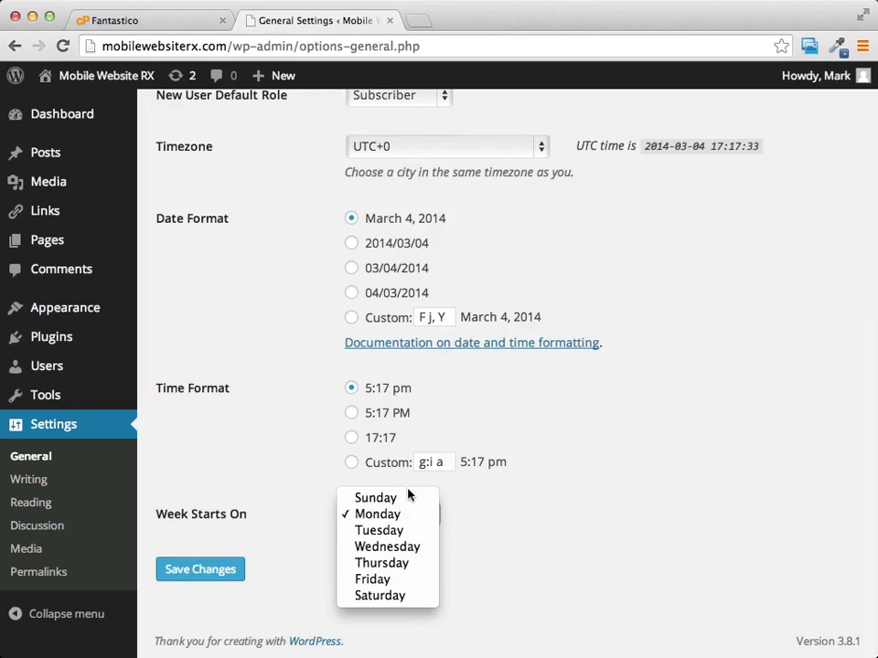
{"action": "left_click", "coordinate": [621, 504]}
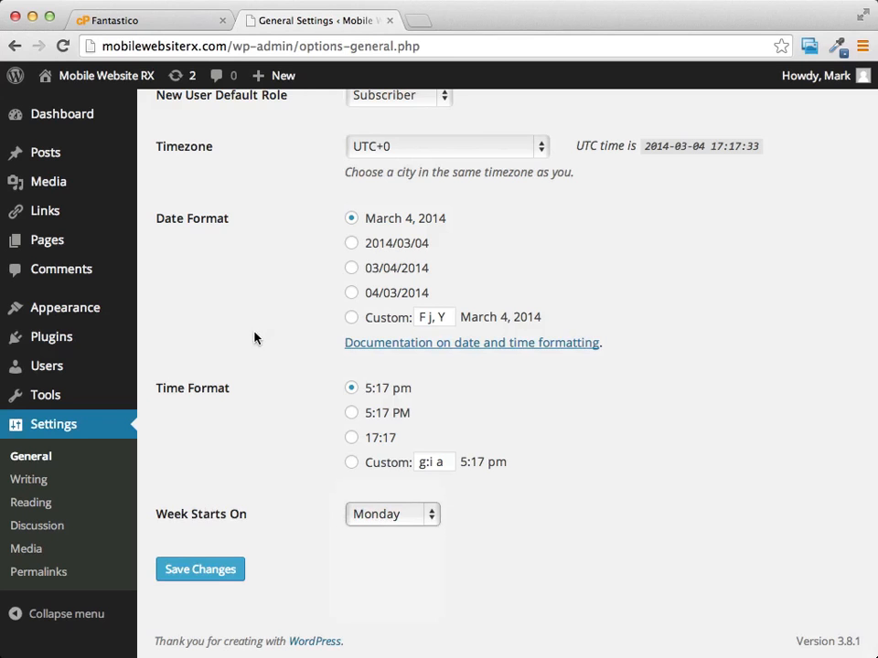
- Look over the General settings once more from the site title down and save them
{"action": "scroll", "coordinate": [289, 335], "scroll_direction": "up", "scroll_amount": 10}
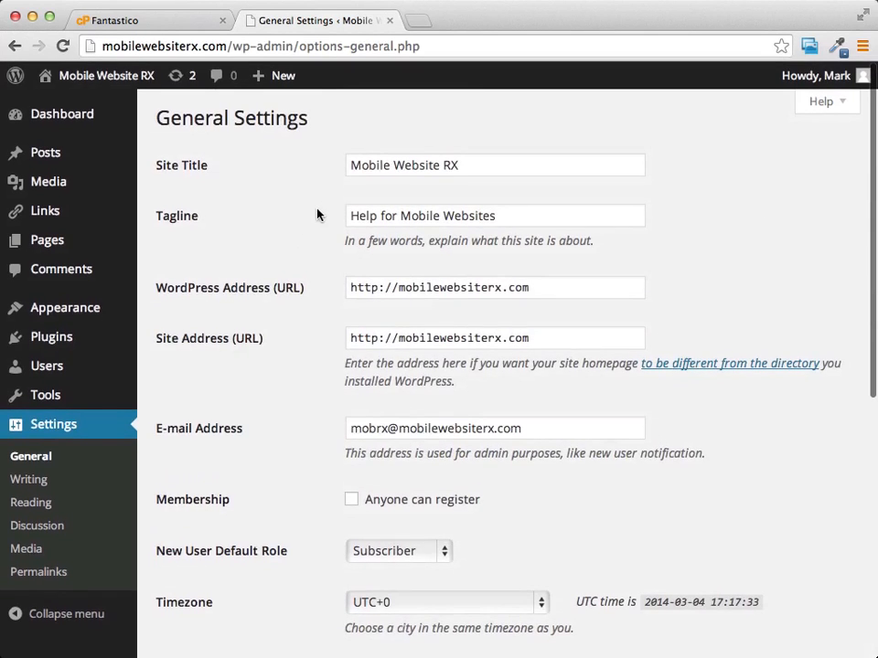
{"action": "scroll", "coordinate": [317, 214], "scroll_direction": "down", "scroll_amount": 2}
{"action": "scroll", "coordinate": [317, 214], "scroll_direction": "down", "scroll_amount": 5}
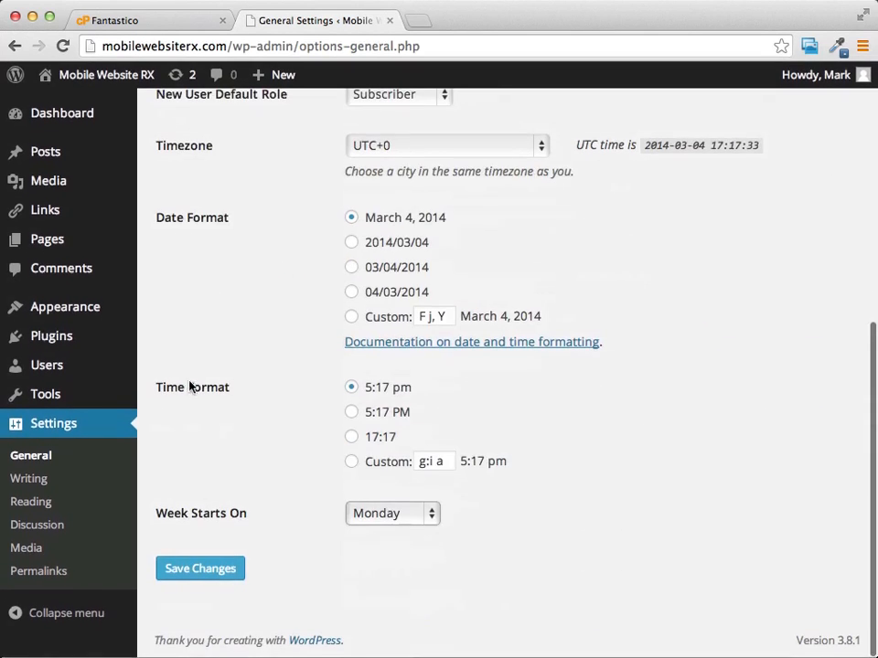
{"action": "left_click", "coordinate": [202, 573]}
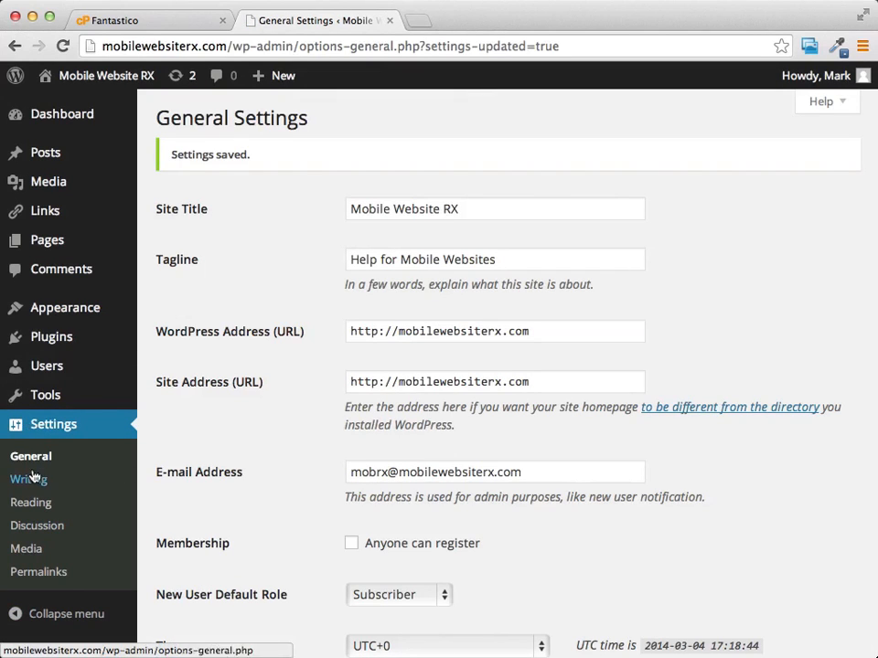
- Open the list of site users and filter it to show only administrators
{"action": "left_click", "coordinate": [43, 370]}
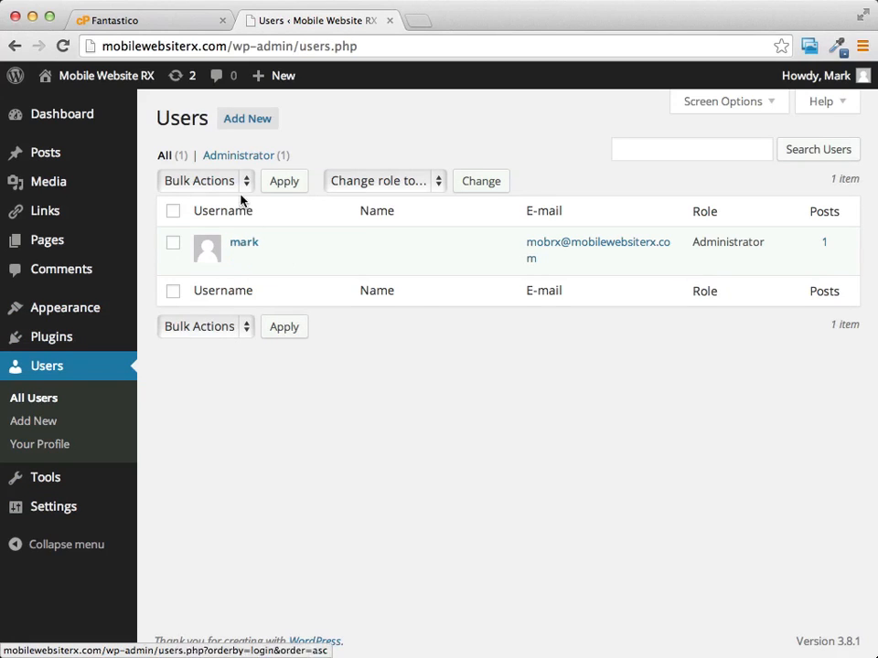
{"action": "left_click", "coordinate": [247, 154]}
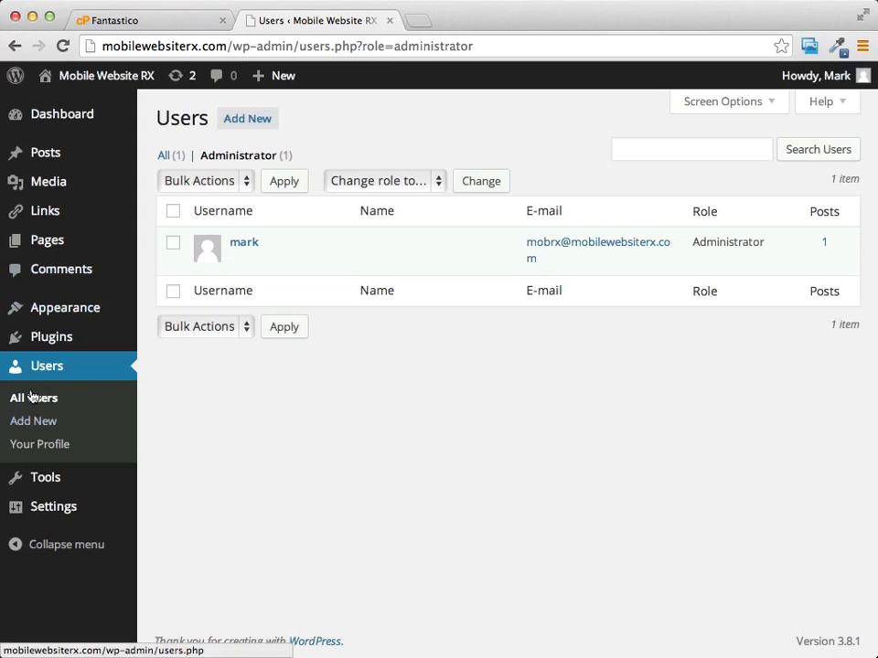
{"action": "mouse_move", "coordinate": [53, 508]}
- Open the form for adding a new user and examine its required fields and the available roles
{"action": "left_click", "coordinate": [31, 421]}
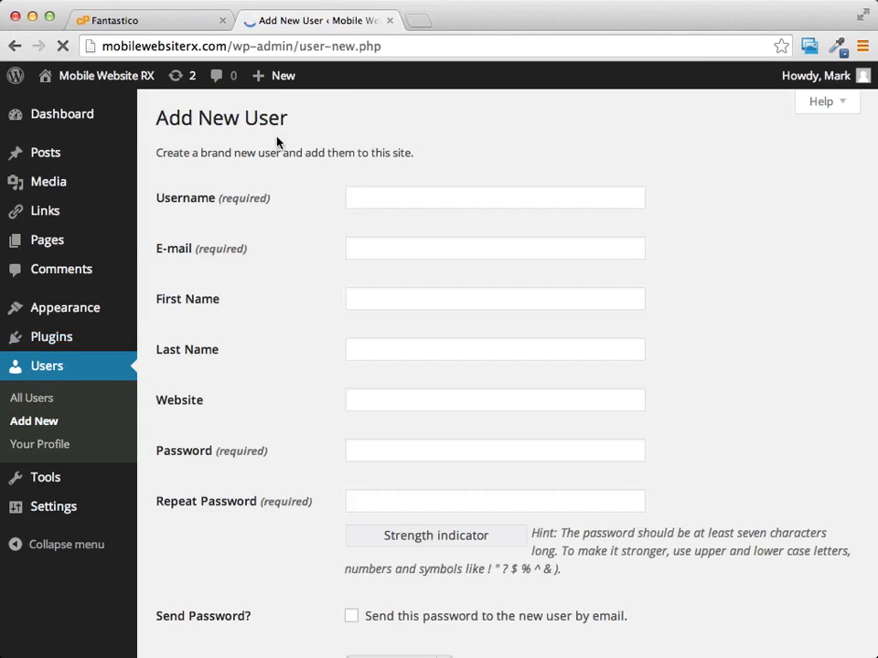
{"action": "scroll", "coordinate": [590, 194], "scroll_direction": "down", "scroll_amount": 2}
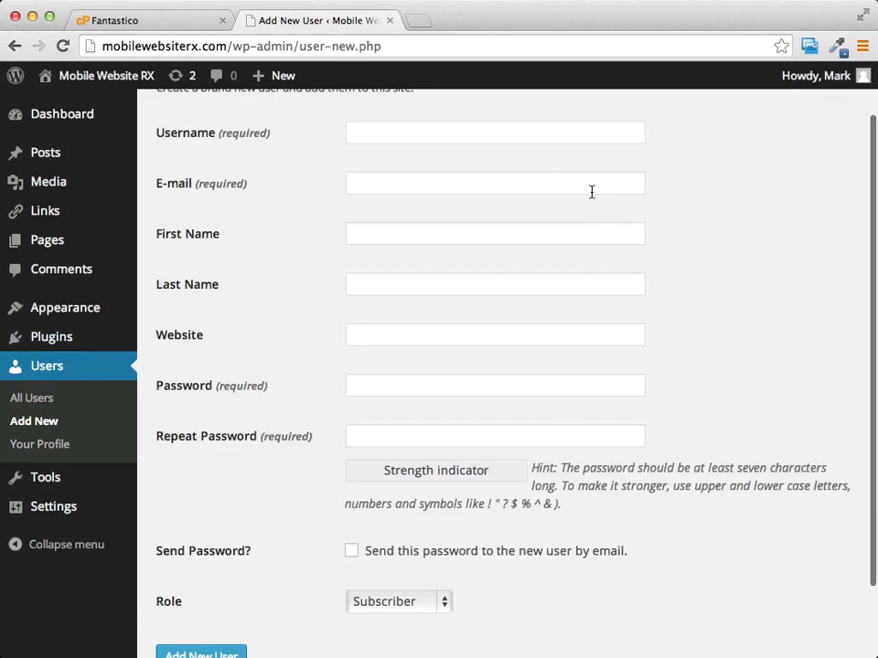
{"action": "scroll", "coordinate": [592, 194], "scroll_direction": "up", "scroll_amount": 3}
{"action": "scroll", "coordinate": [523, 192], "scroll_direction": "down", "scroll_amount": 2}
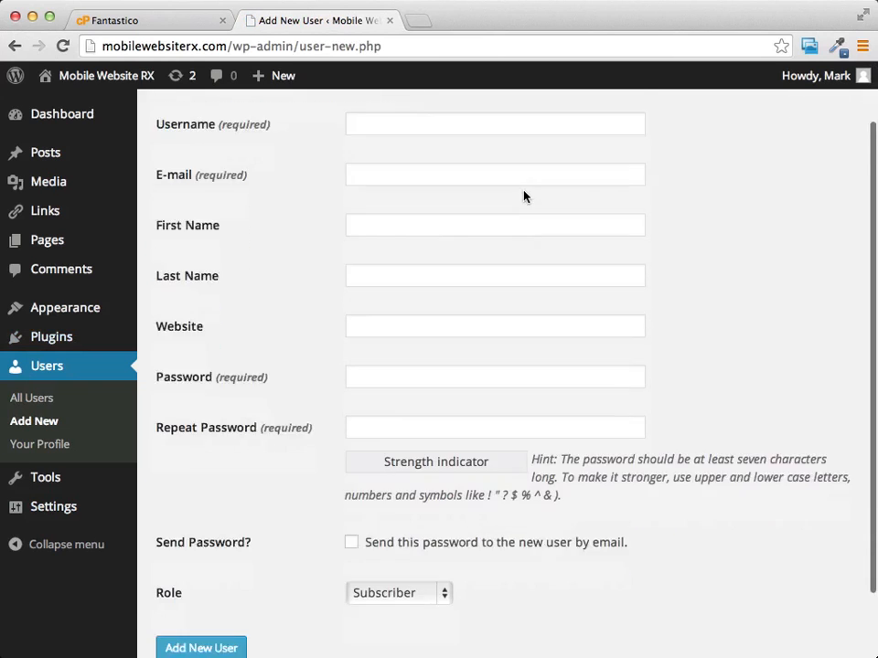
{"action": "scroll", "coordinate": [523, 192], "scroll_direction": "down", "scroll_amount": 2}
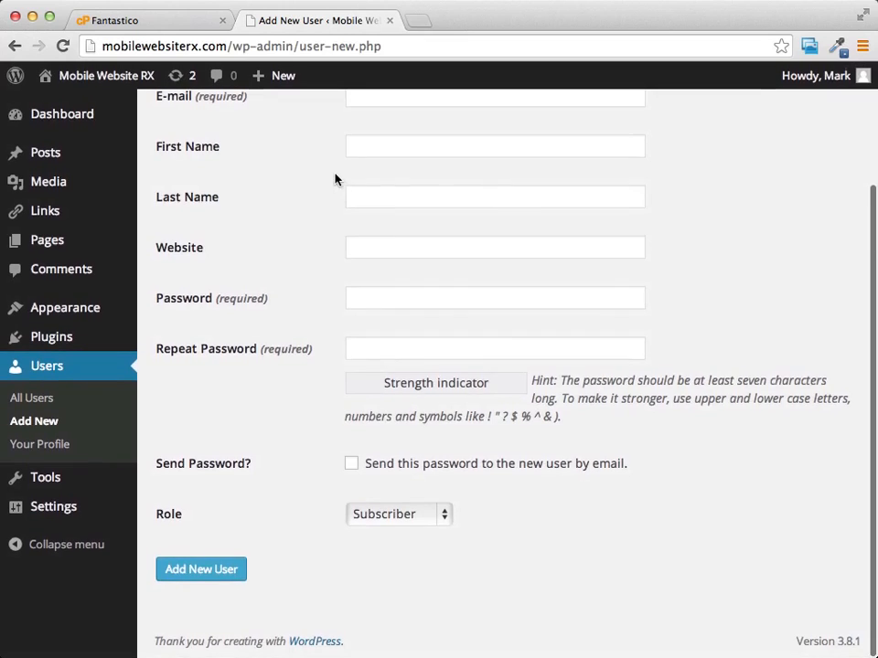
{"action": "scroll", "coordinate": [343, 202], "scroll_direction": "up", "scroll_amount": 3}
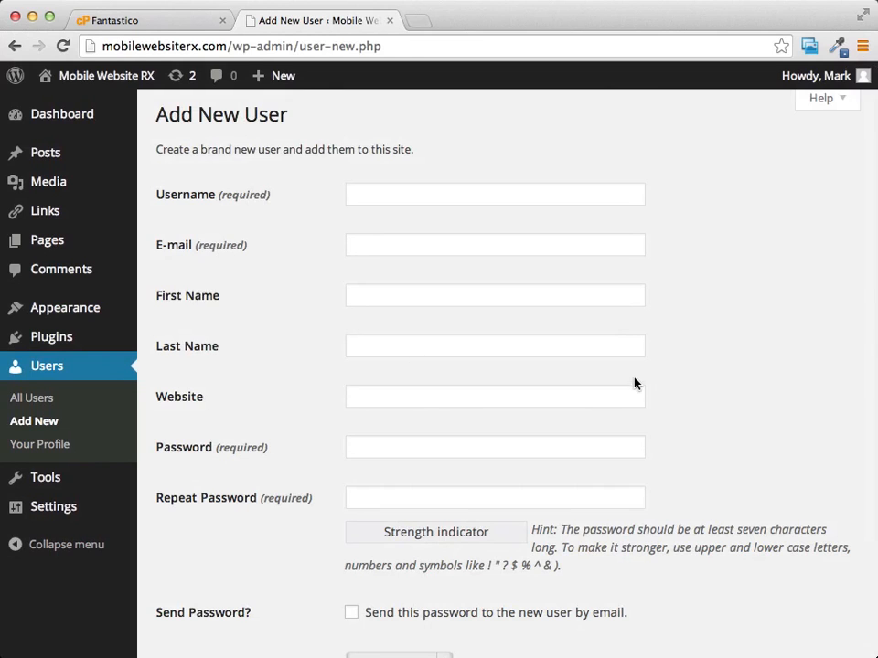
{"action": "scroll", "coordinate": [633, 382], "scroll_direction": "down", "scroll_amount": 3}
{"action": "scroll", "coordinate": [555, 418], "scroll_direction": "down", "scroll_amount": 2}
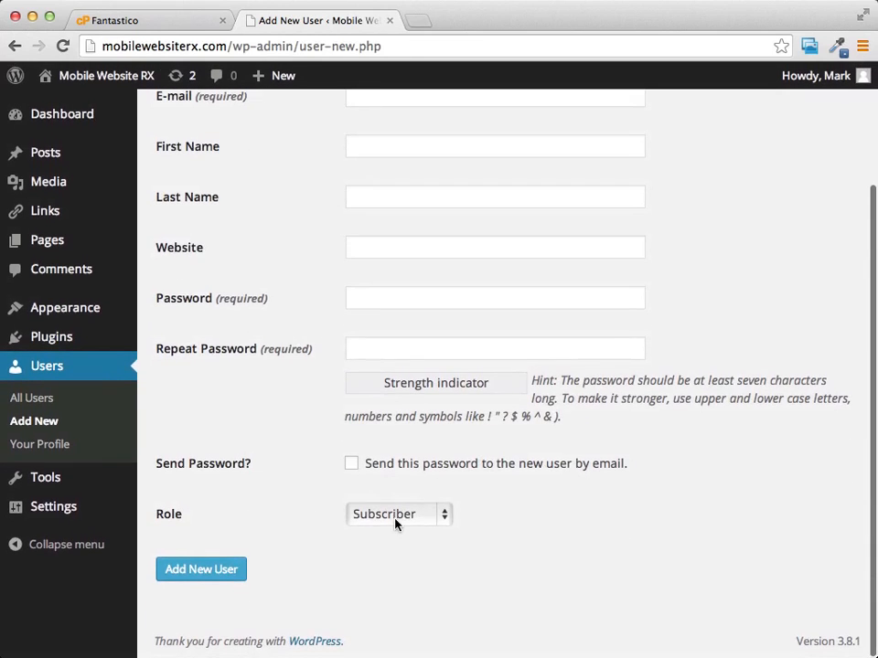
{"action": "left_click", "coordinate": [396, 518]}
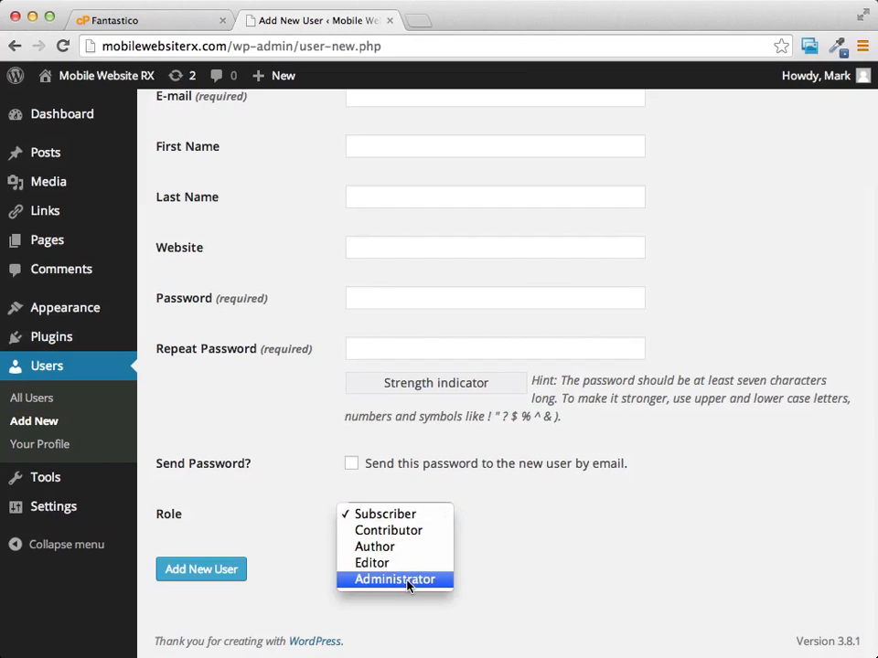
{"action": "left_click", "coordinate": [808, 258]}
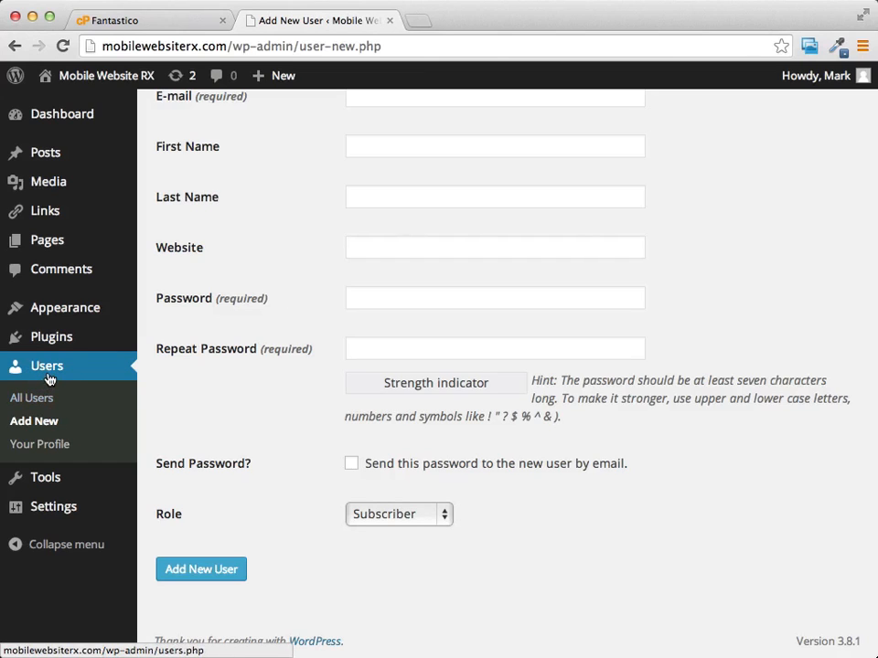
- Return to the Dashboard home page and look over the Settings options
{"action": "left_click", "coordinate": [59, 120]}
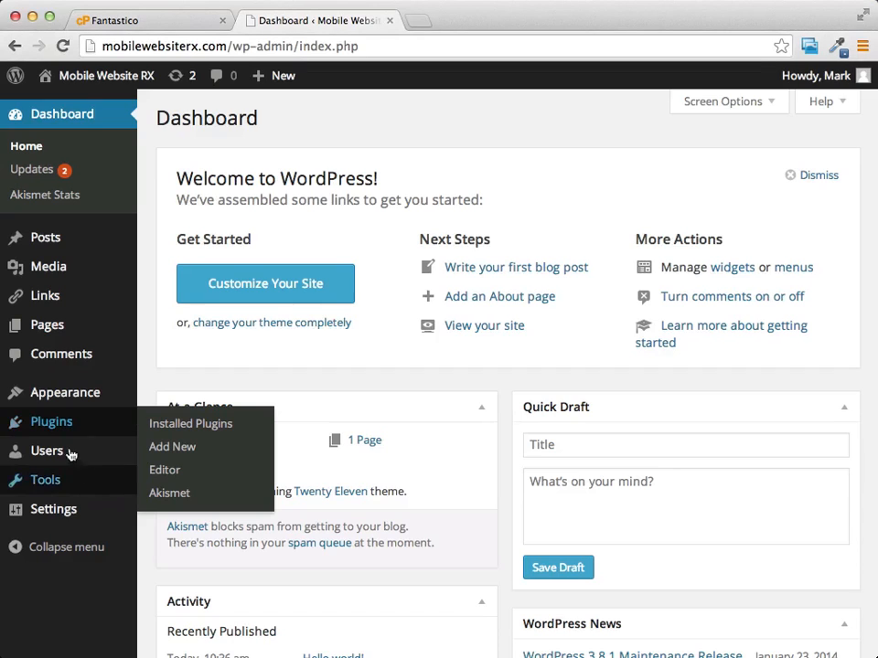
{"action": "mouse_move", "coordinate": [60, 398]}
{"action": "mouse_move", "coordinate": [55, 514]}
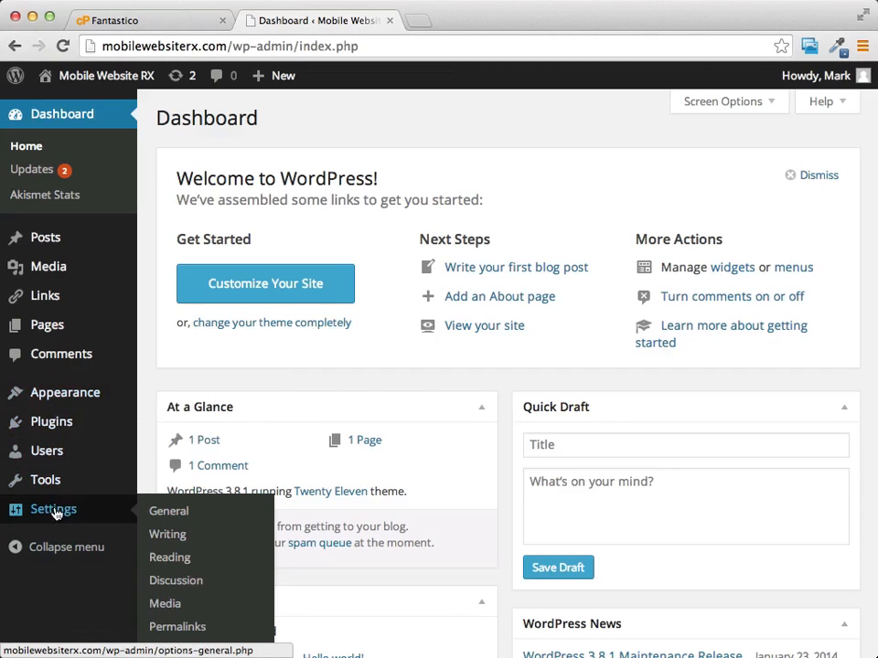